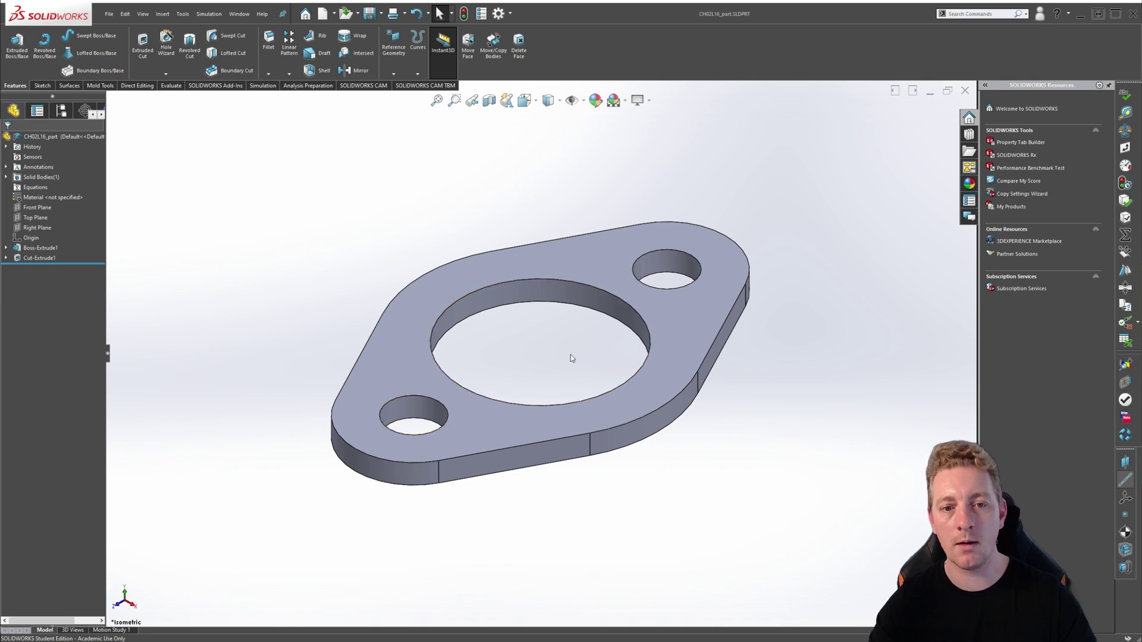
# Show the whole flange plate from the top and widen the feature tree pane.
pyautogui.hotkey('ctrl', '7')
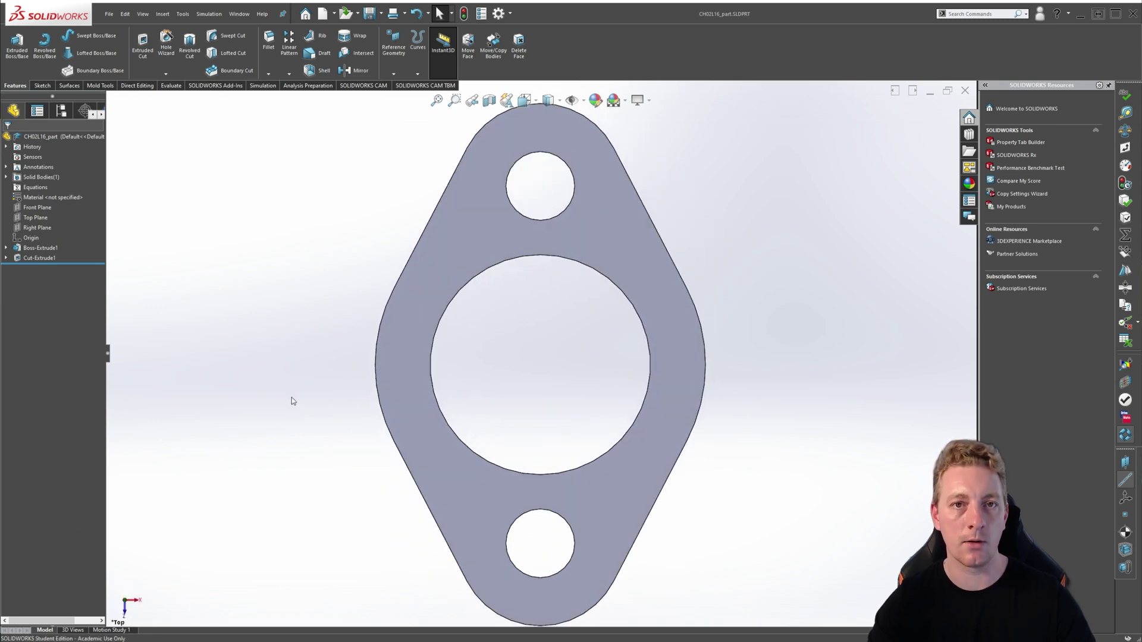
pyautogui.press('f')
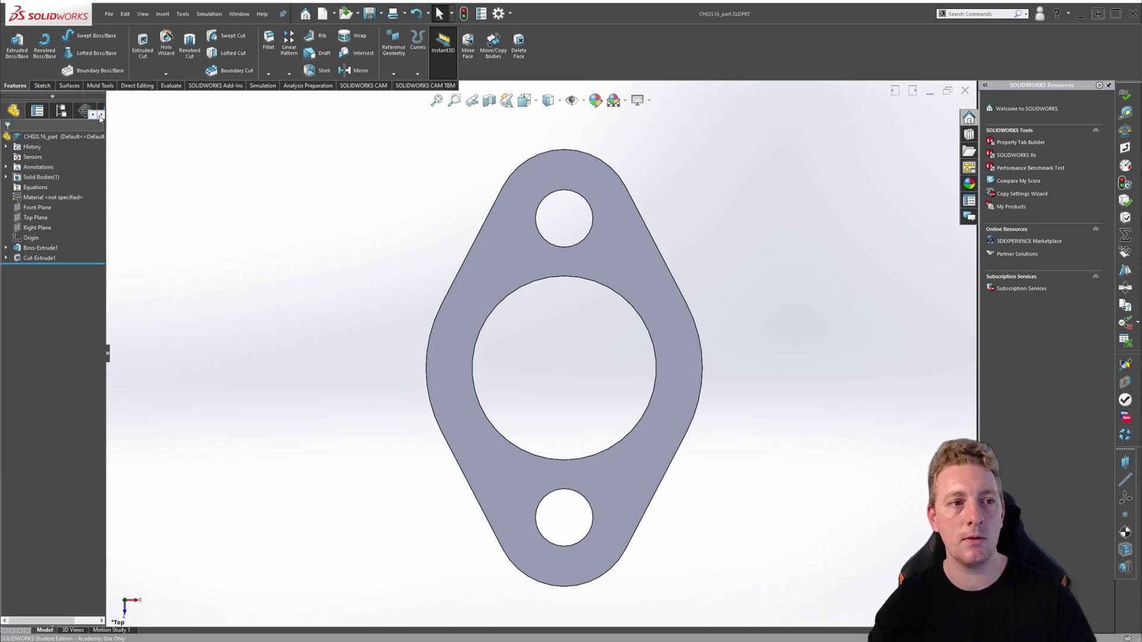
pyautogui.click(102, 117)
pyautogui.click(102, 116)
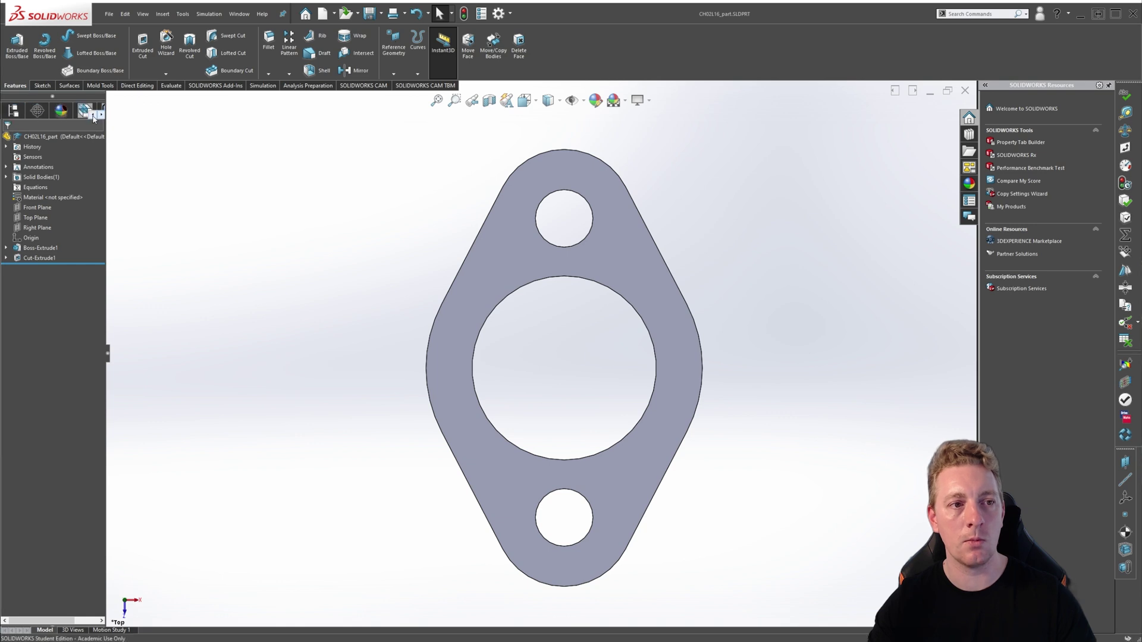
pyautogui.click(93, 117)
pyautogui.moveTo(106, 210); pyautogui.dragTo(162, 214)
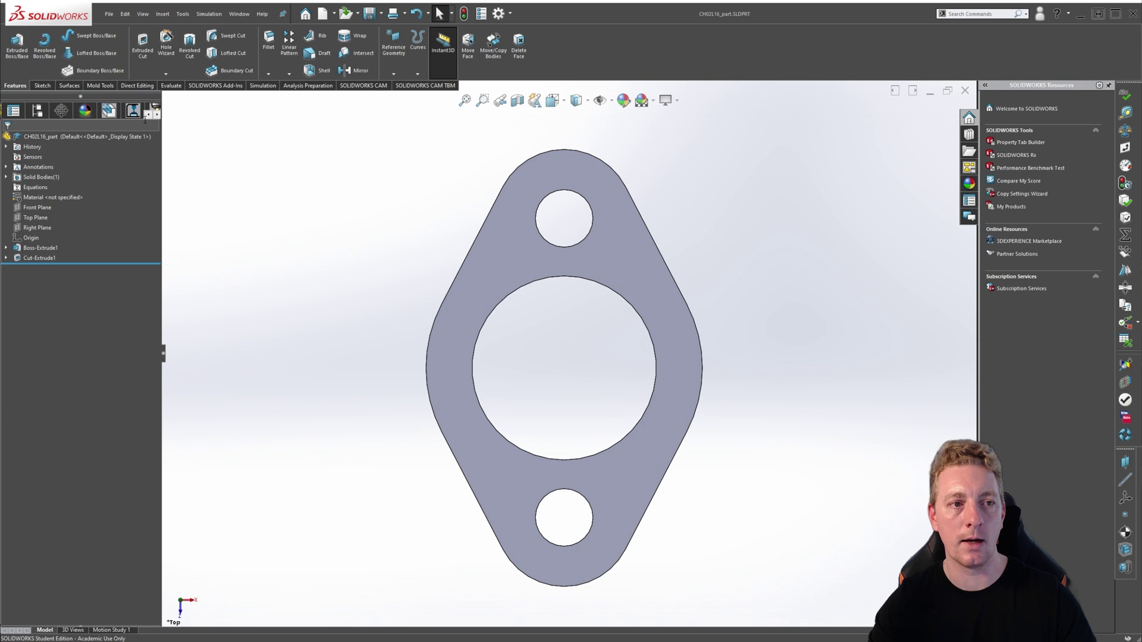
pyautogui.click(147, 117)
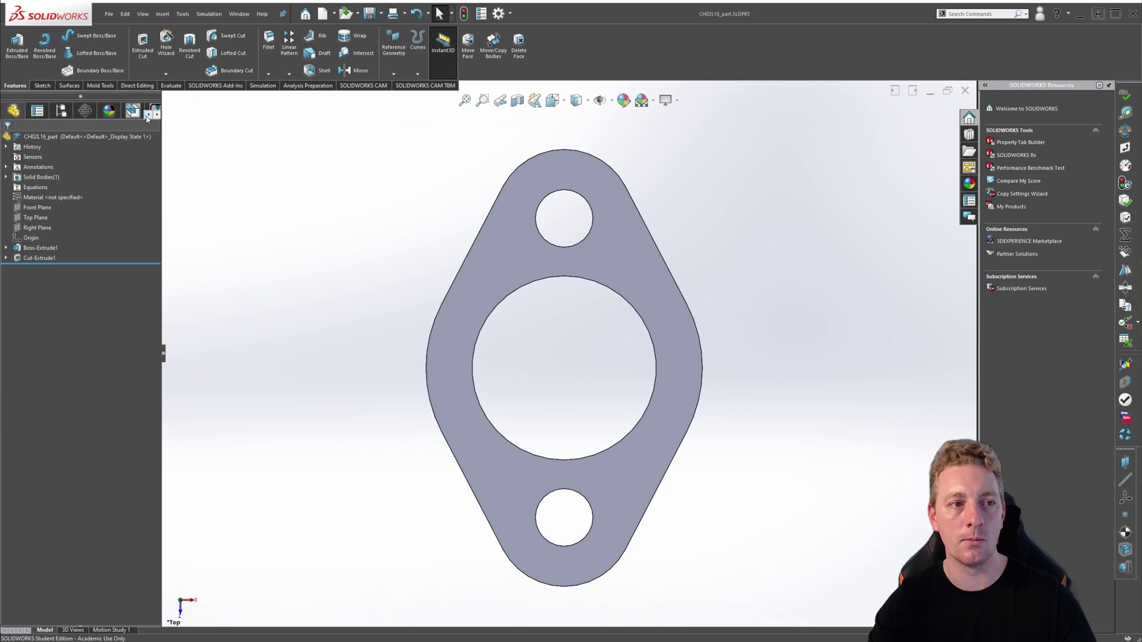
# Show the part's list of configurations in place of the feature tree.
pyautogui.click(61, 112)
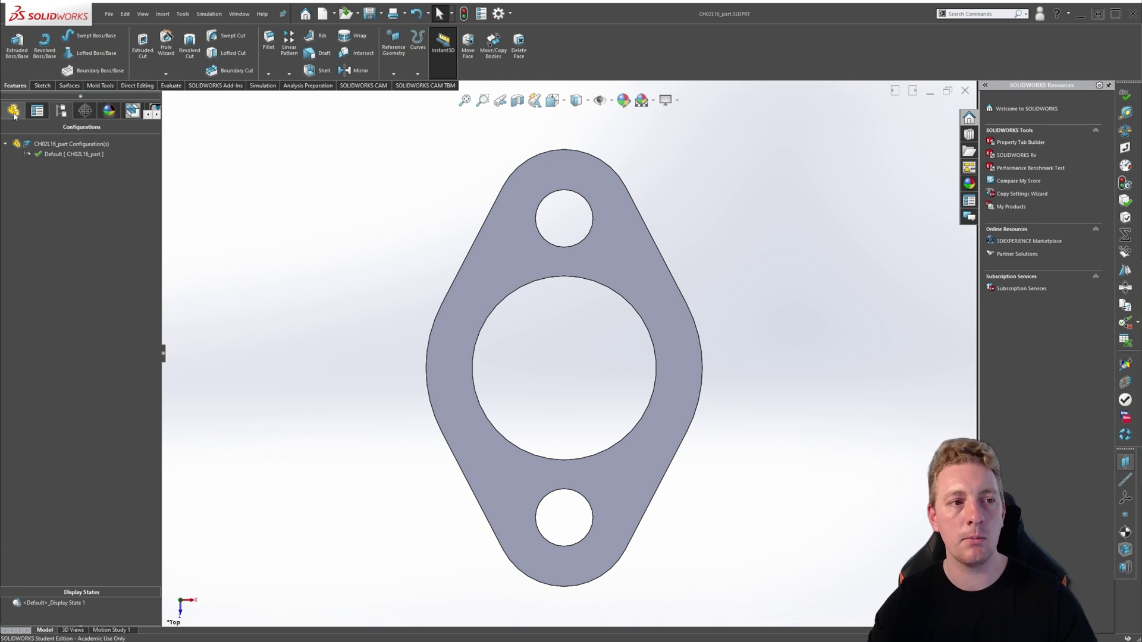
pyautogui.click(36, 111)
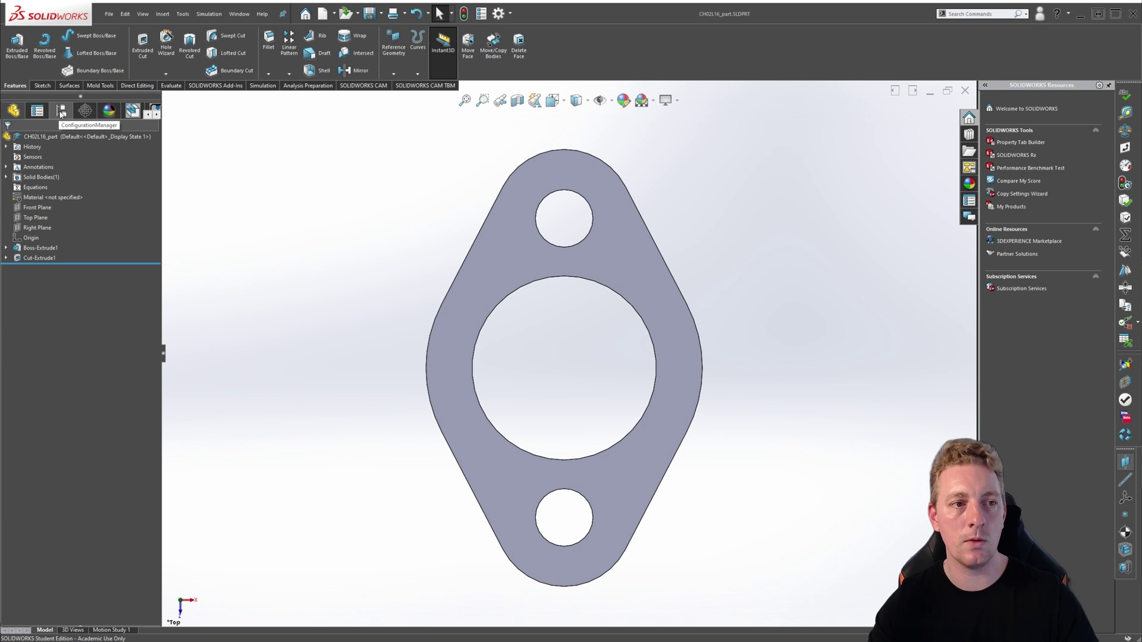
pyautogui.click(61, 112)
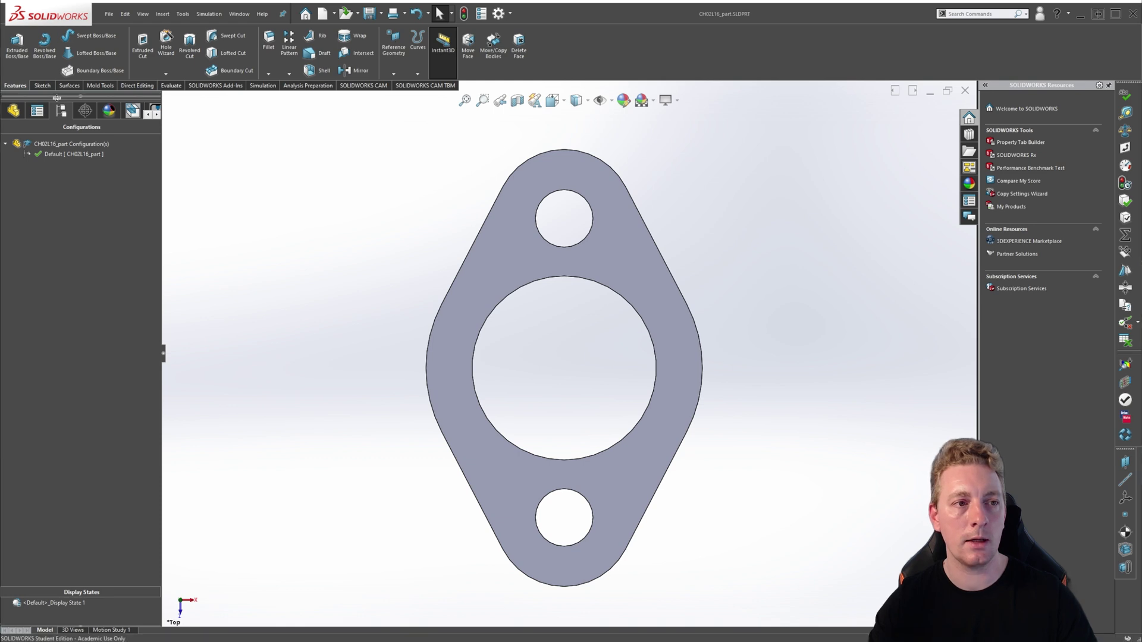
# Try splitting the manager pane to see the feature tree and the configurations together, and return to the single configurations list.
pyautogui.moveTo(56, 98); pyautogui.dragTo(63, 350)
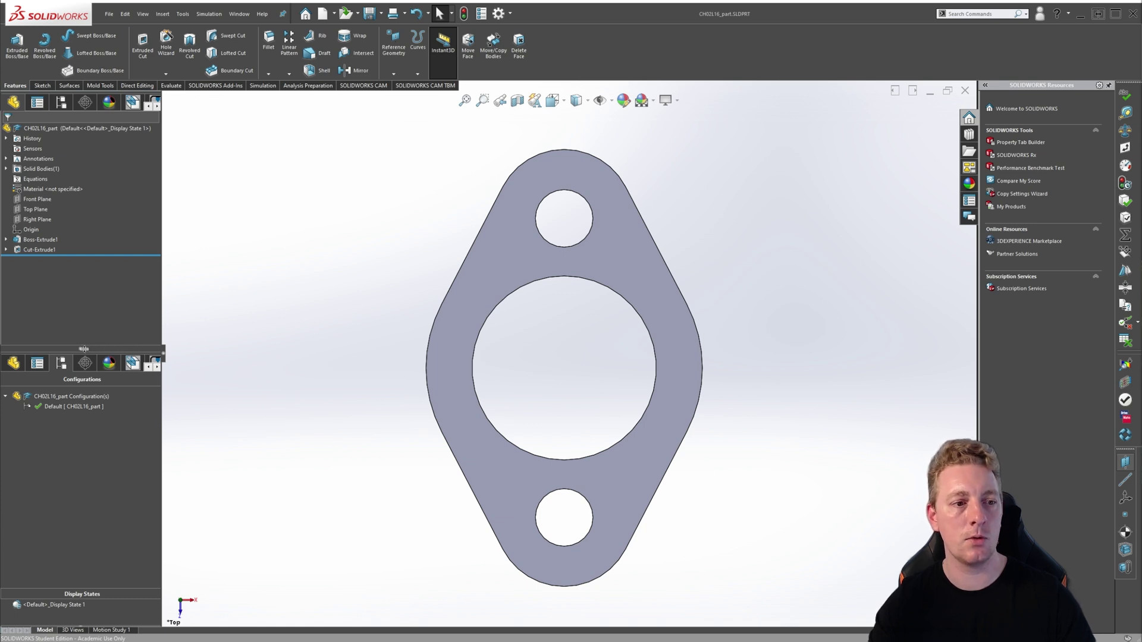
pyautogui.moveTo(84, 349); pyautogui.dragTo(88, 113)
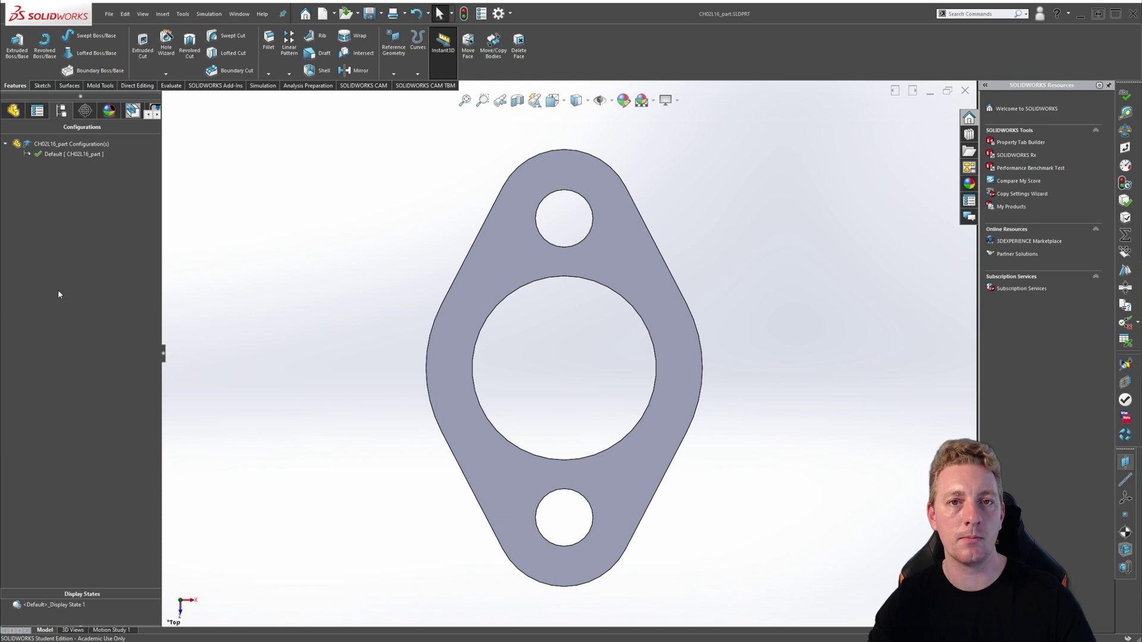
pyautogui.click(13, 110)
pyautogui.click(59, 112)
pyautogui.click(13, 111)
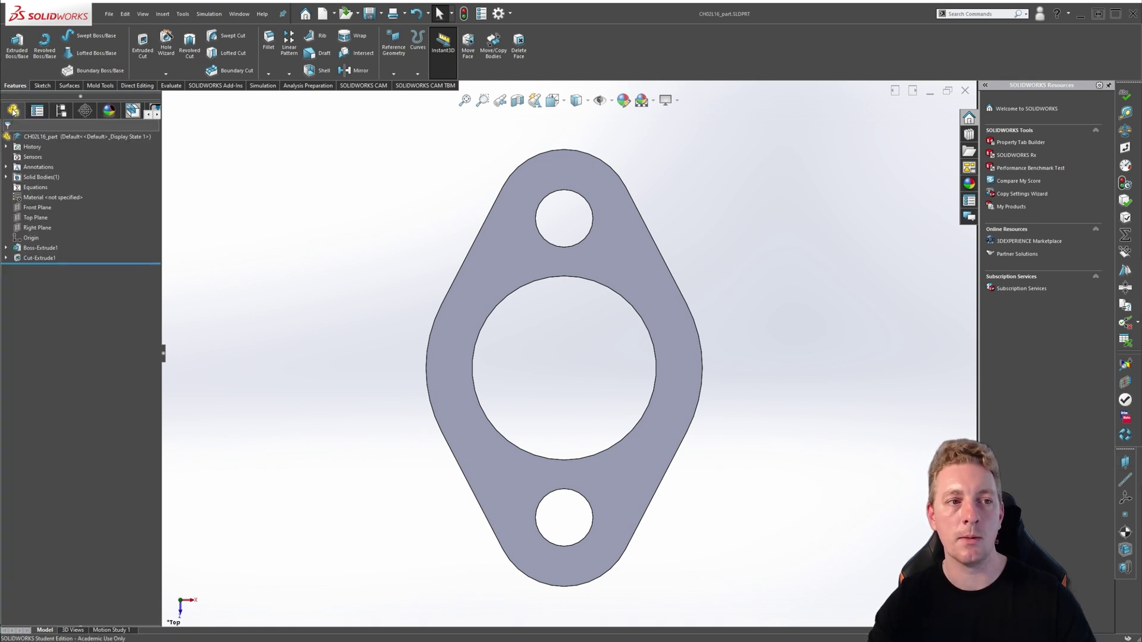
pyautogui.click(60, 111)
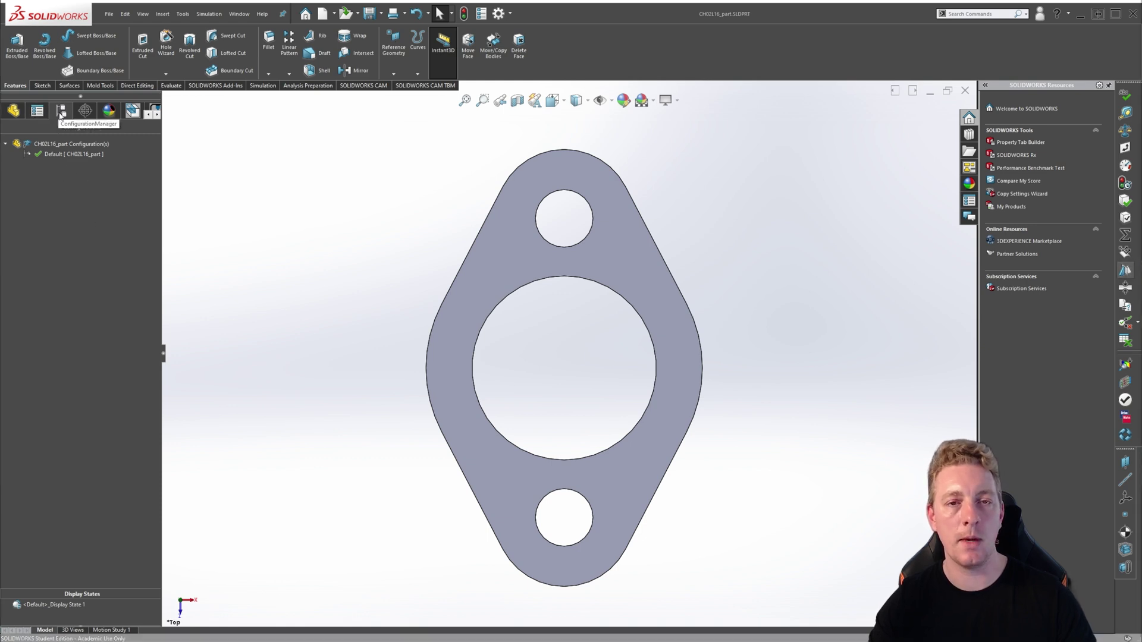
# Add a configuration named "Hole Spacing 1" to the part.
pyautogui.click(59, 154)
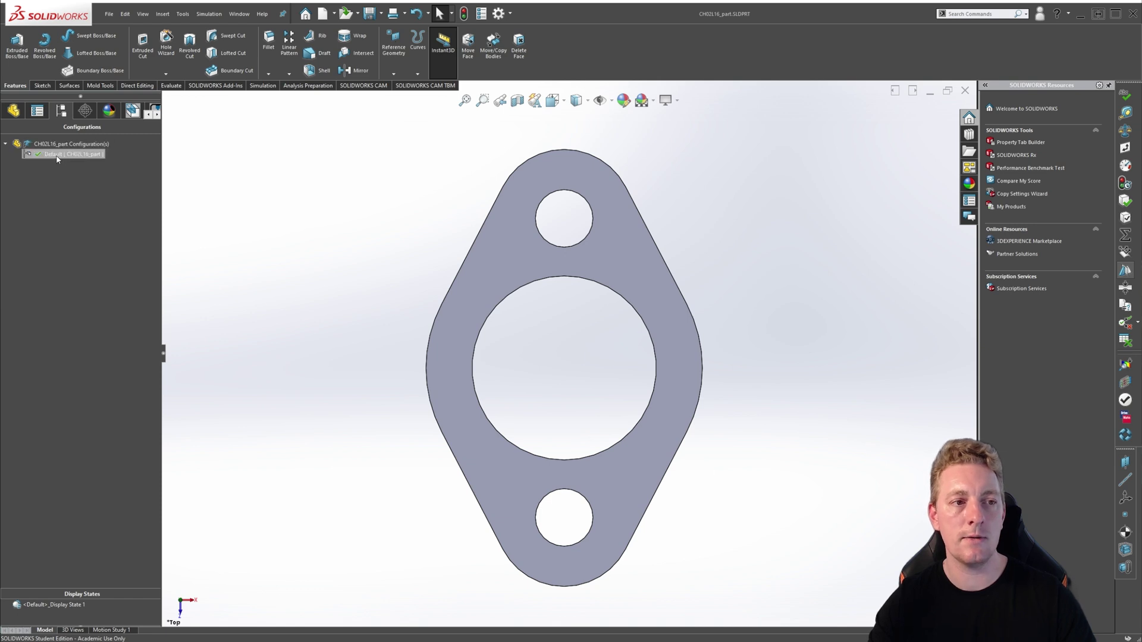
pyautogui.doubleClick(53, 156)
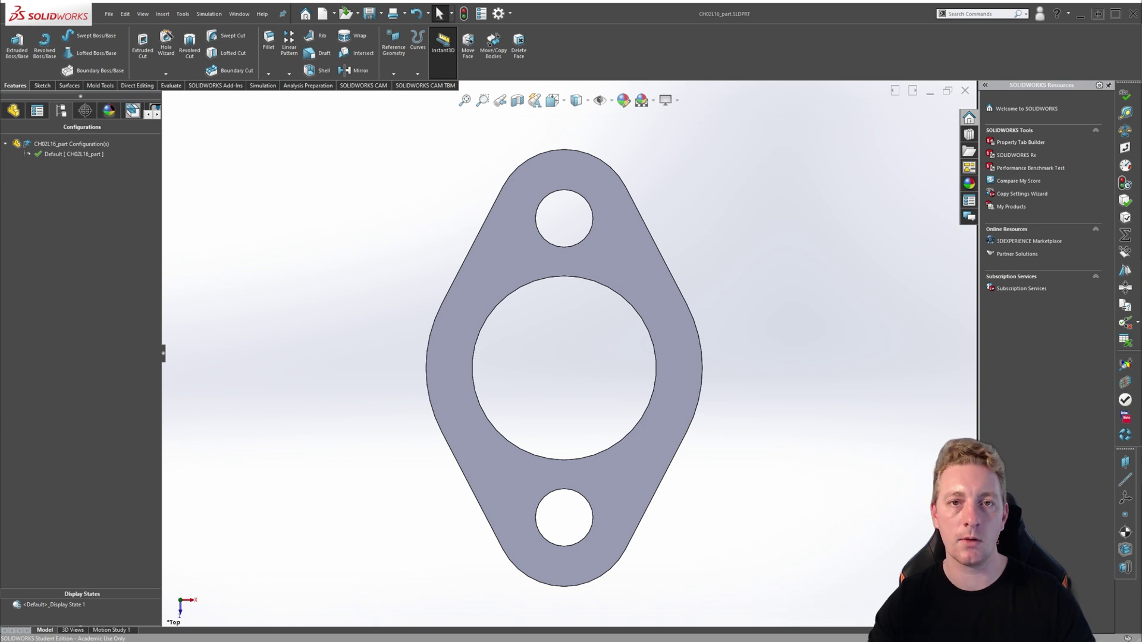
pyautogui.rightClick(39, 145)
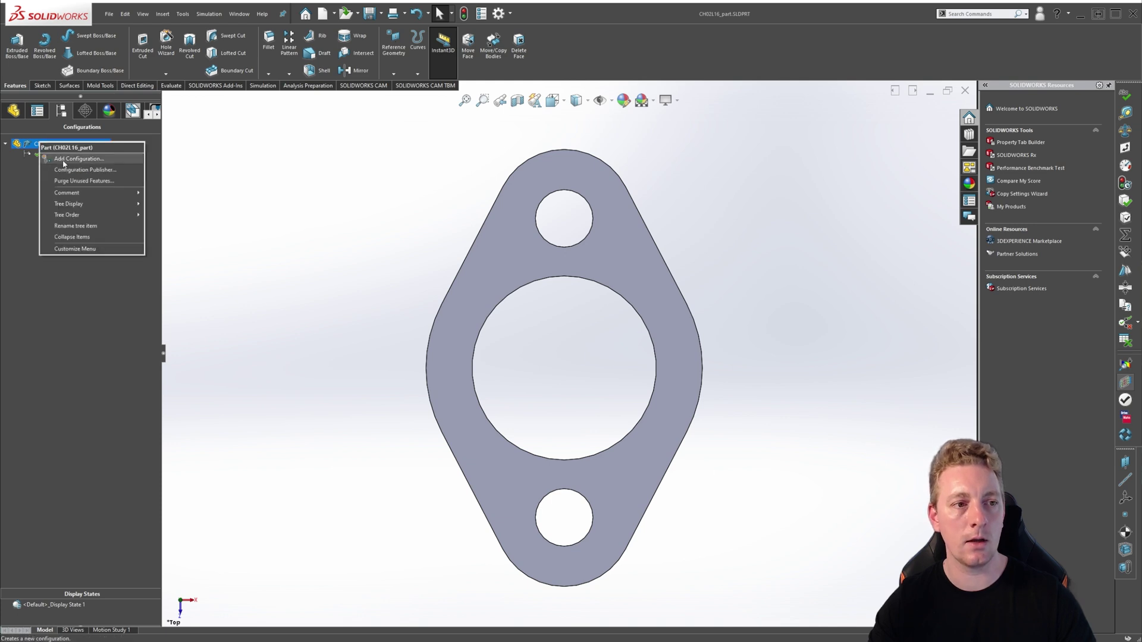
pyautogui.click(63, 159)
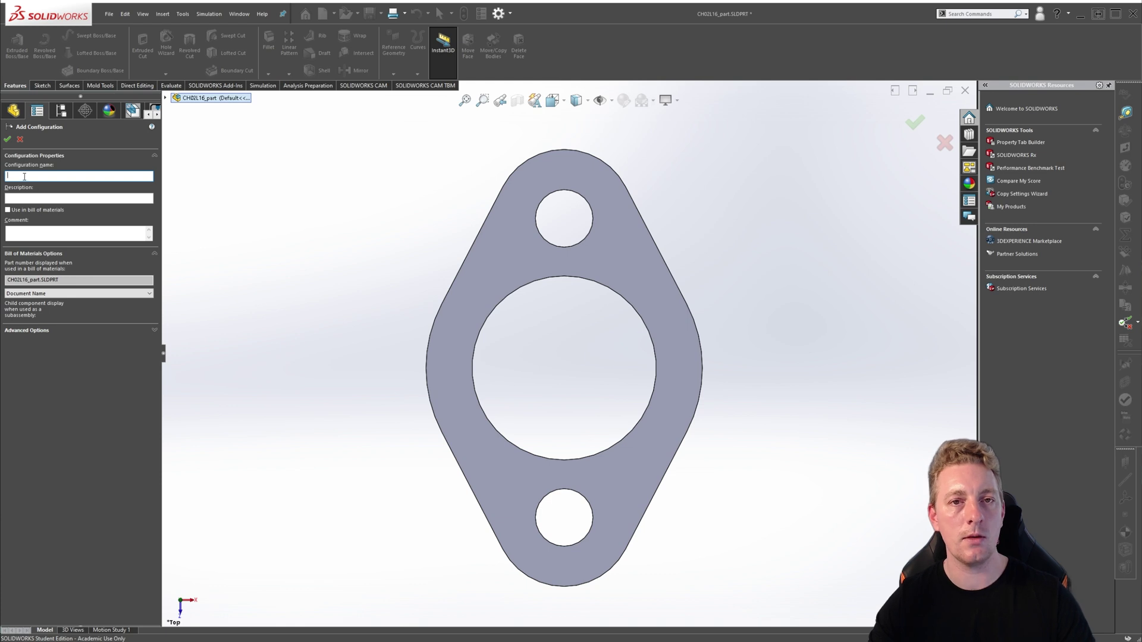
pyautogui.write('Hole Spaci')
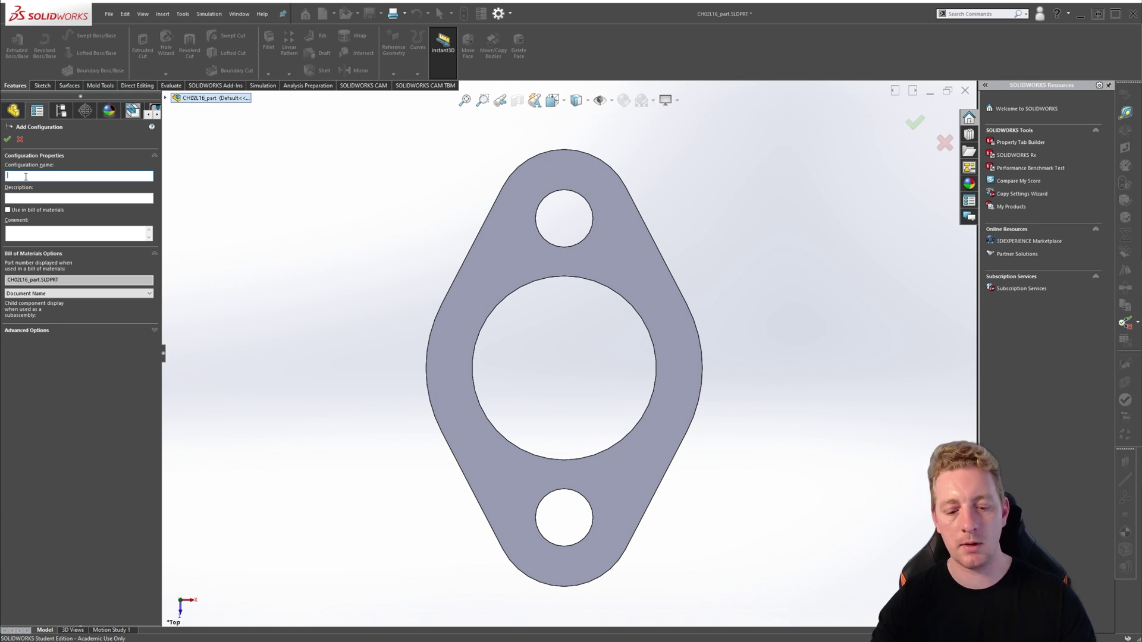
pyautogui.write('ng 1')
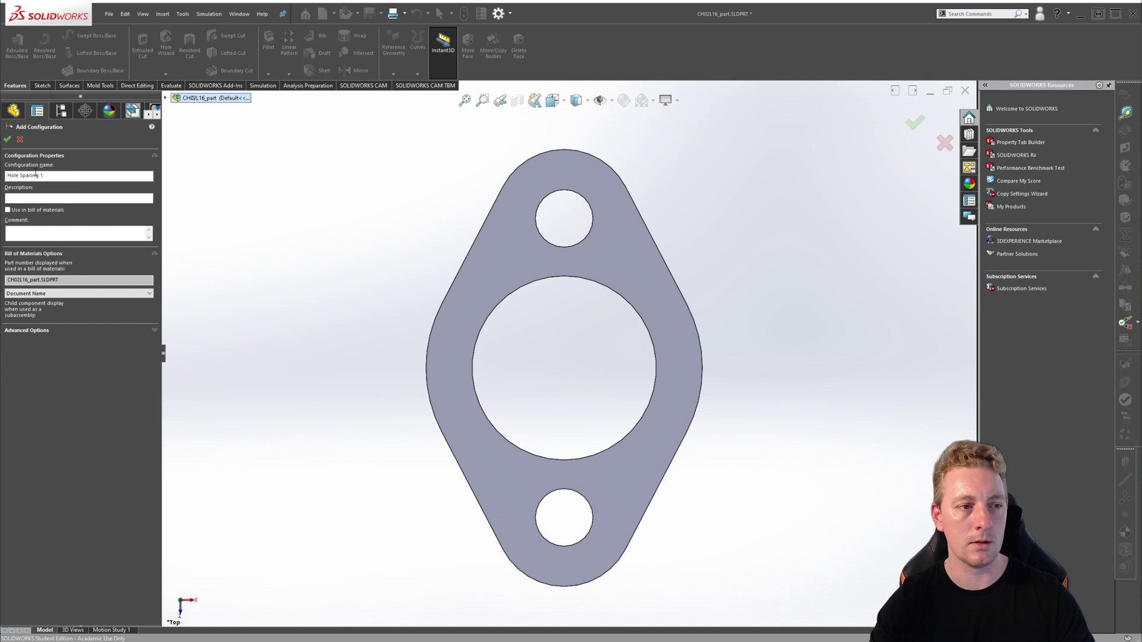
pyautogui.click(7, 140)
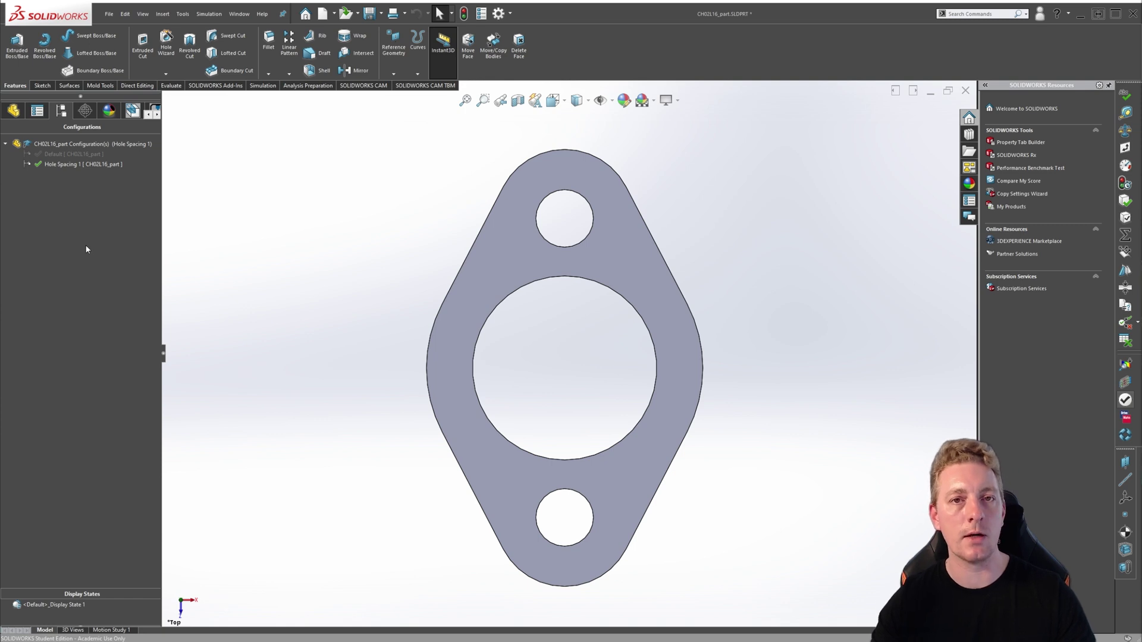
# Rename the Default configuration as "Full Size".
pyautogui.click(55, 155)
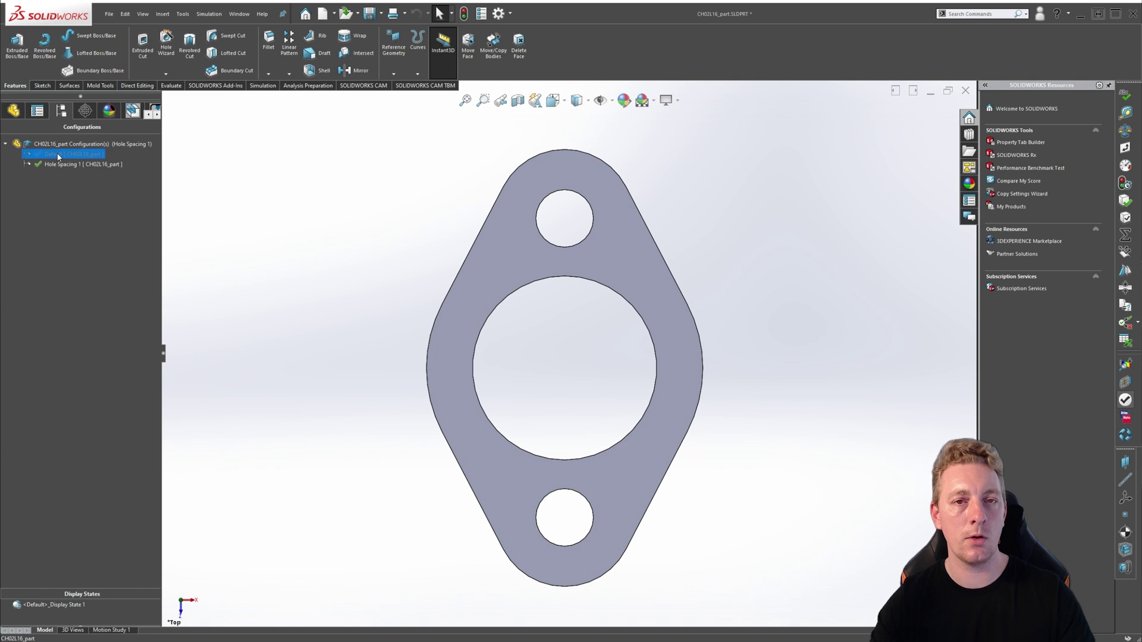
pyautogui.click(55, 155)
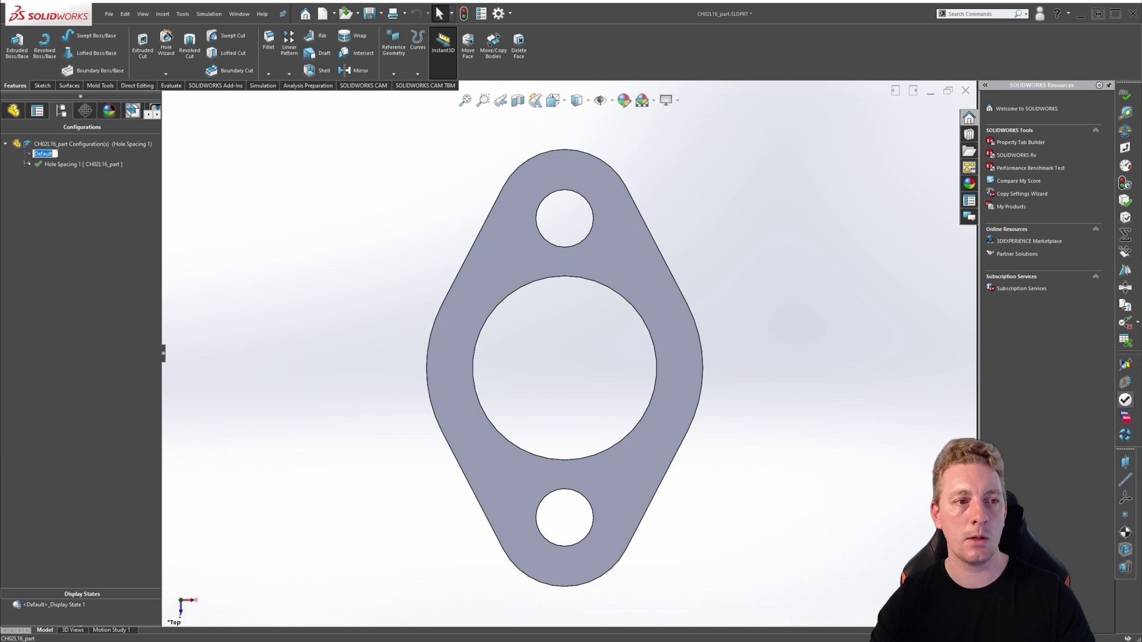
pyautogui.click(57, 200)
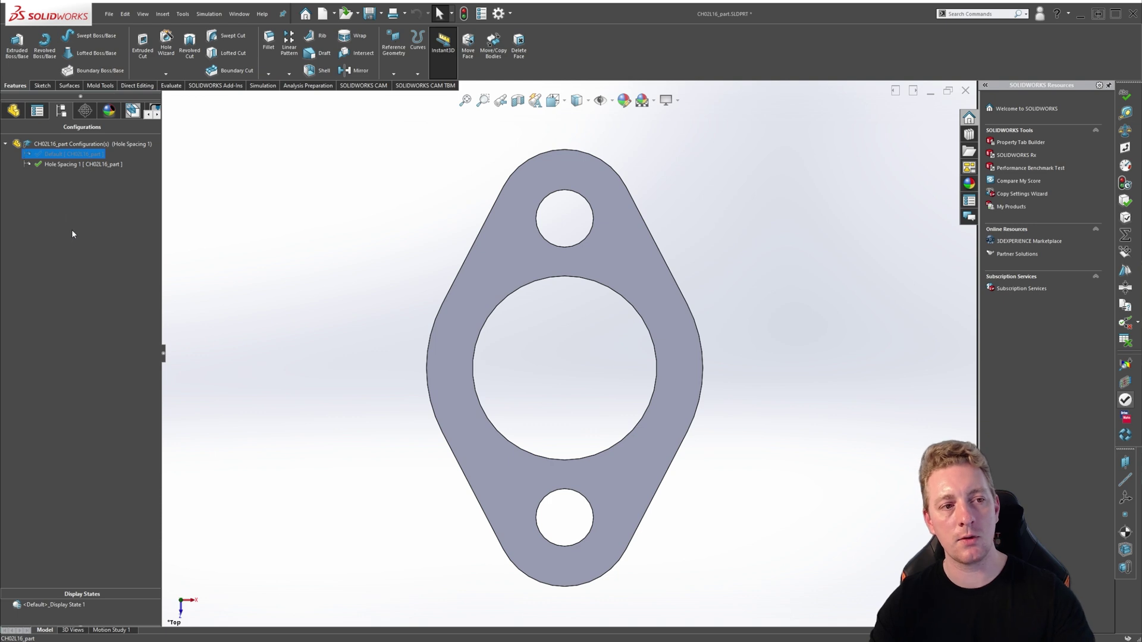
pyautogui.press('F2')
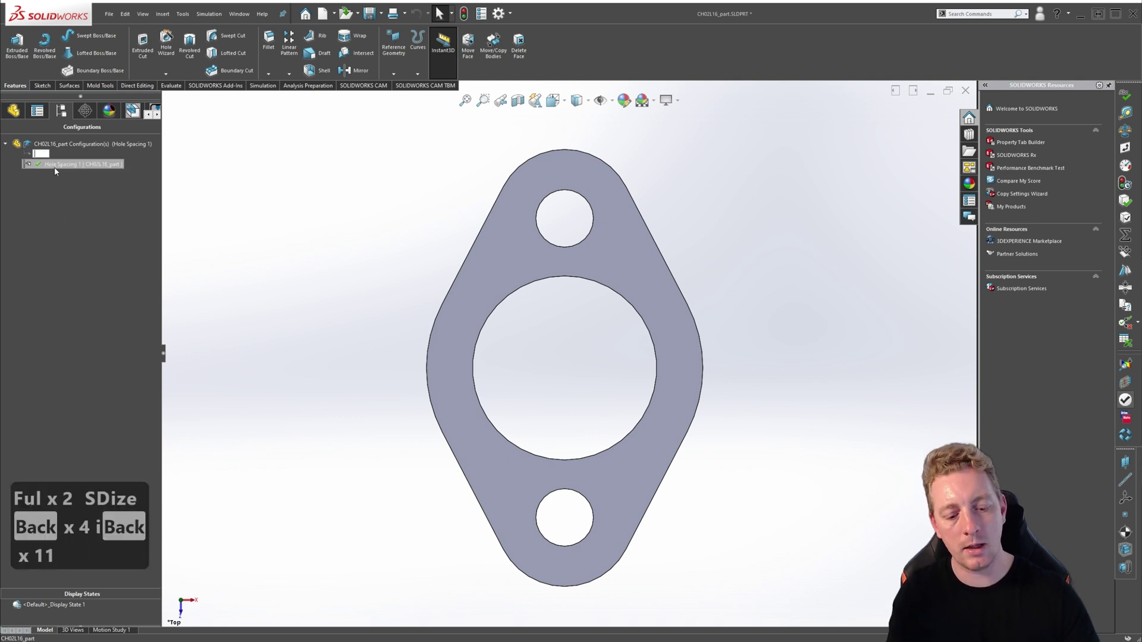
pyautogui.write('F')
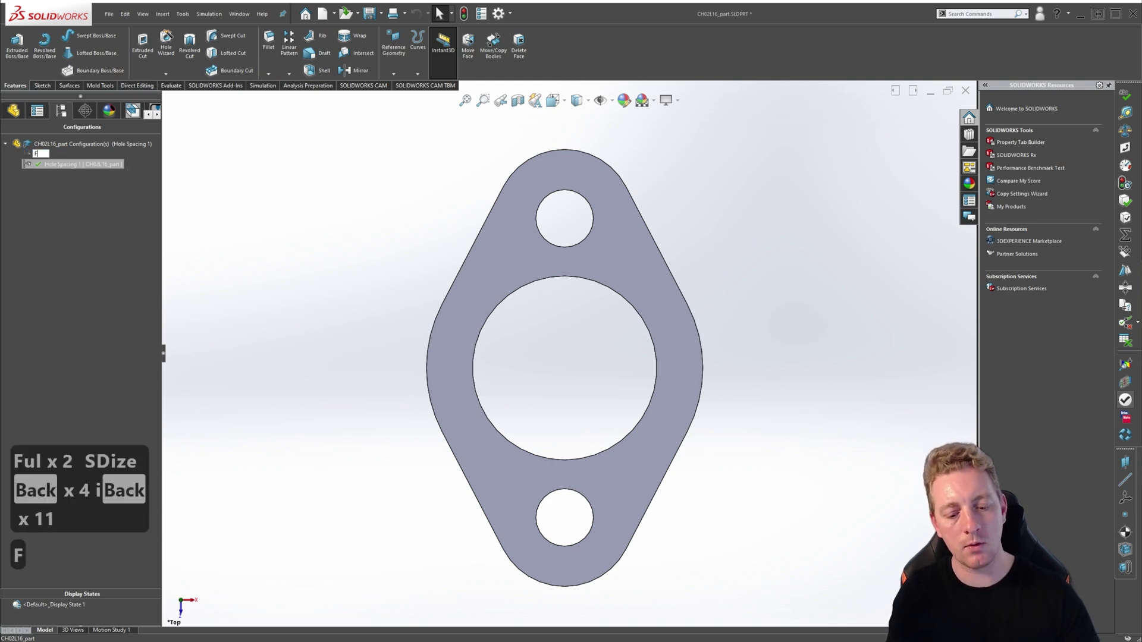
pyautogui.write('ull Size')
pyautogui.press('Return')
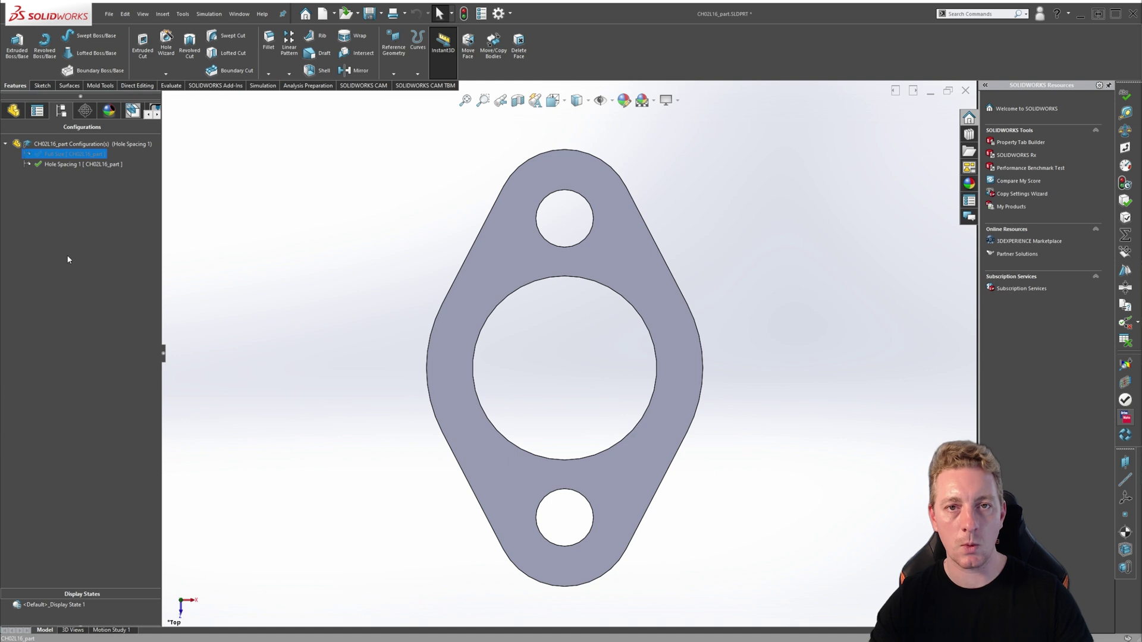
# Activate the Full Size configuration and switch back to Hole Spacing 1.
pyautogui.click(60, 165)
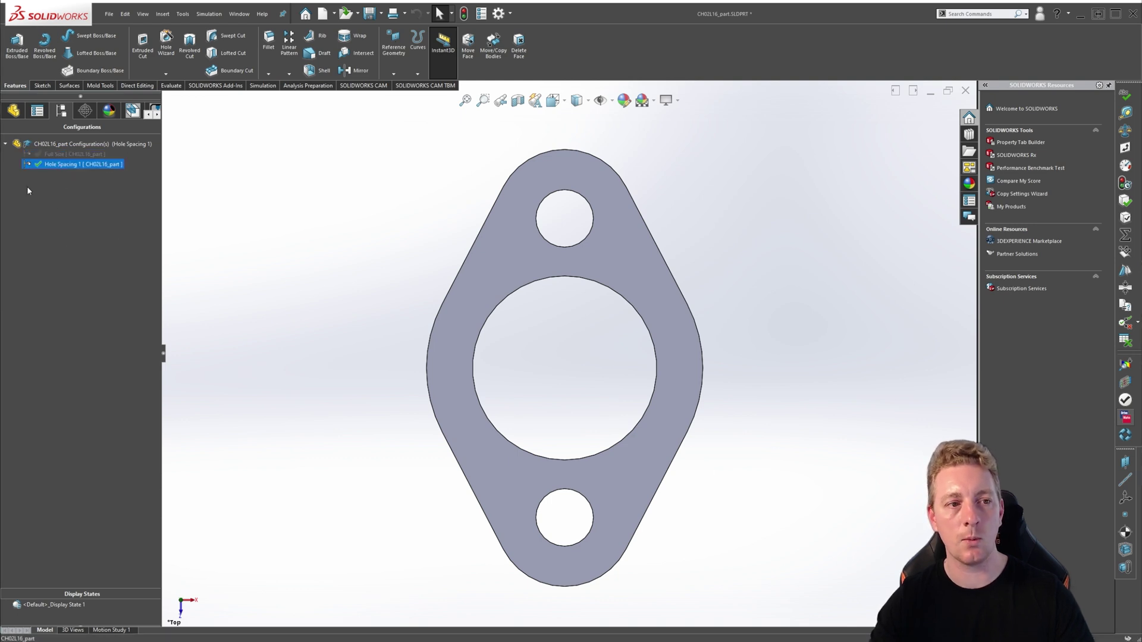
pyautogui.click(54, 154)
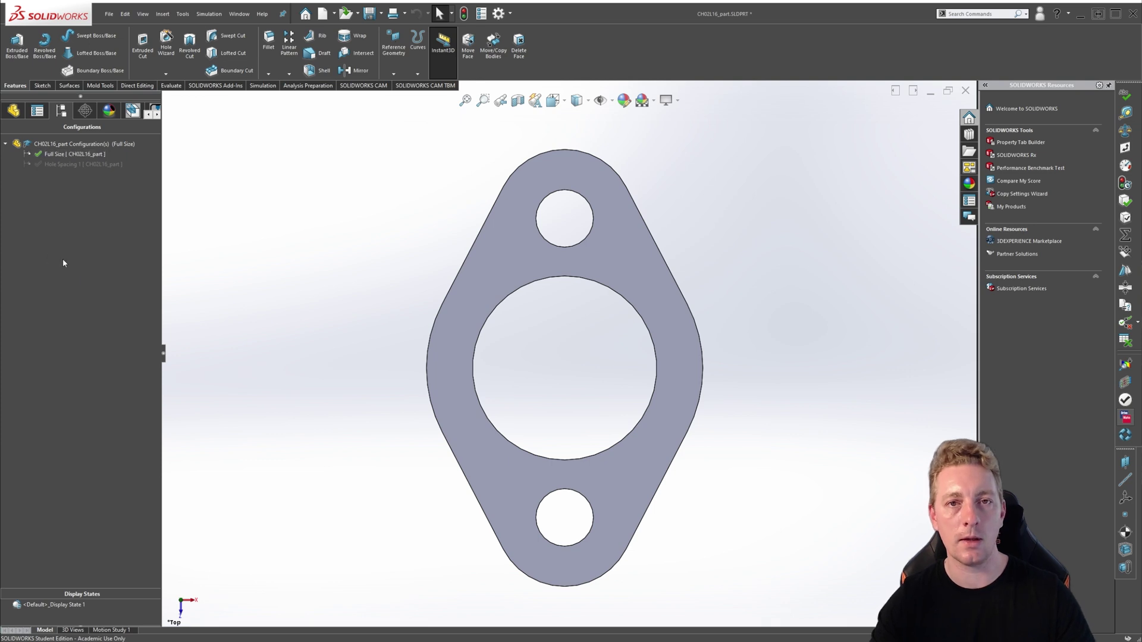
pyautogui.doubleClick(52, 165)
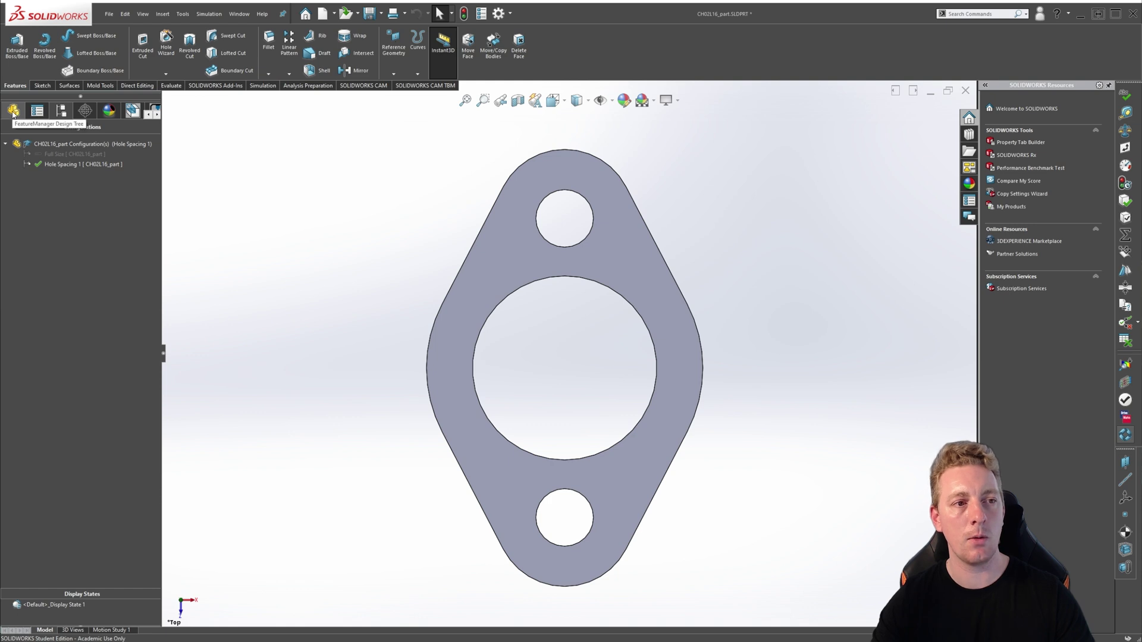
# Set the center distance between the two small holes to 115 mm for this configuration only.
pyautogui.click(13, 111)
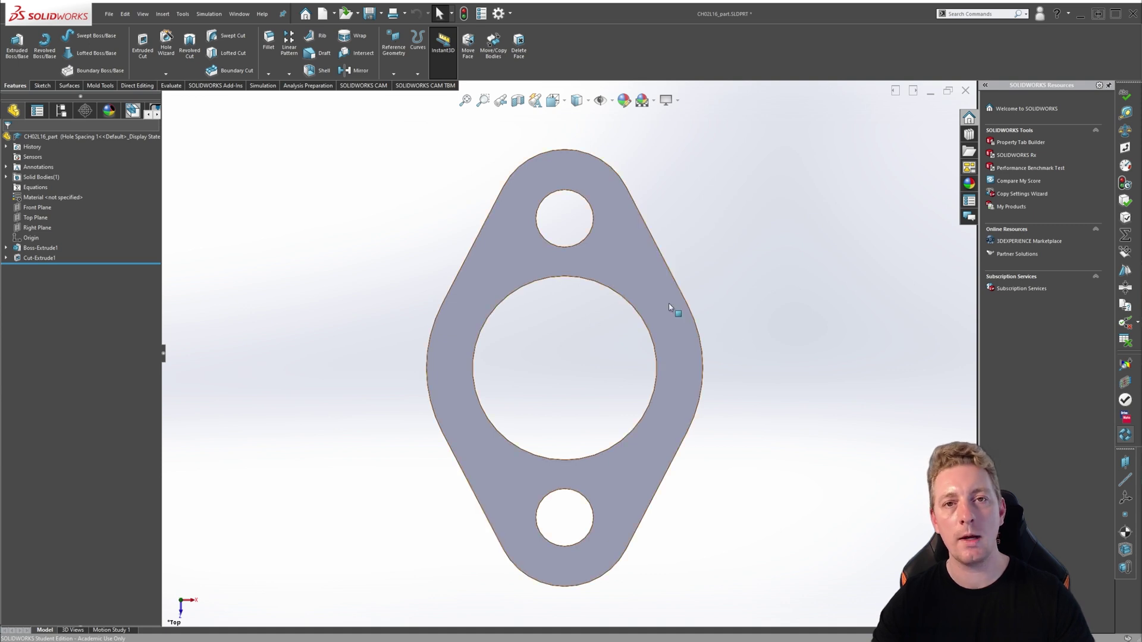
pyautogui.click(6, 259)
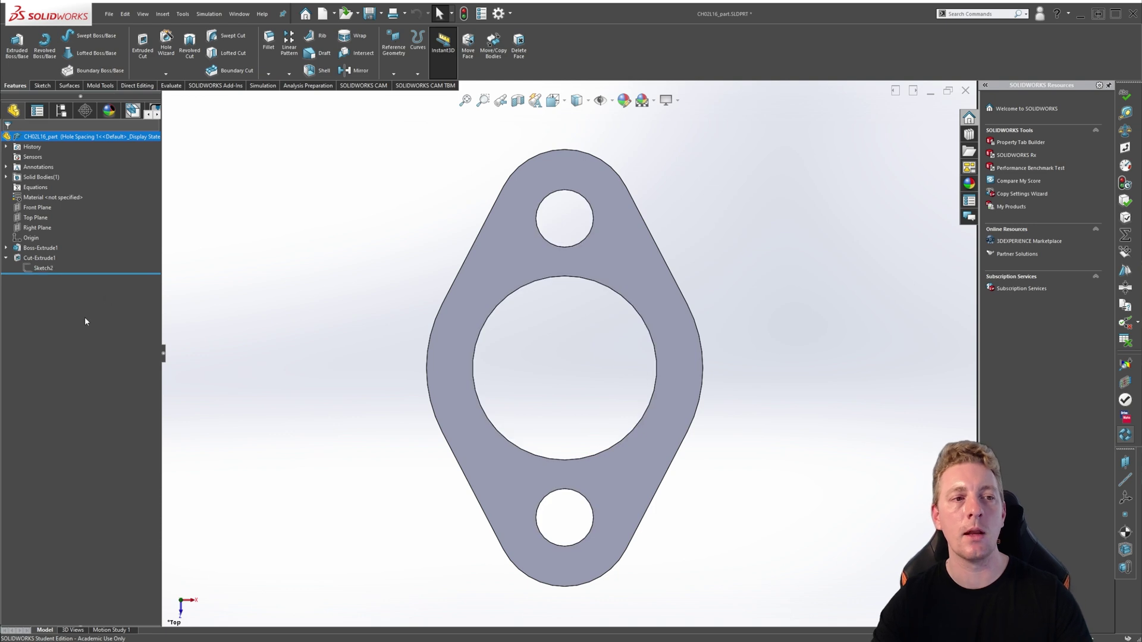
pyautogui.click(635, 262)
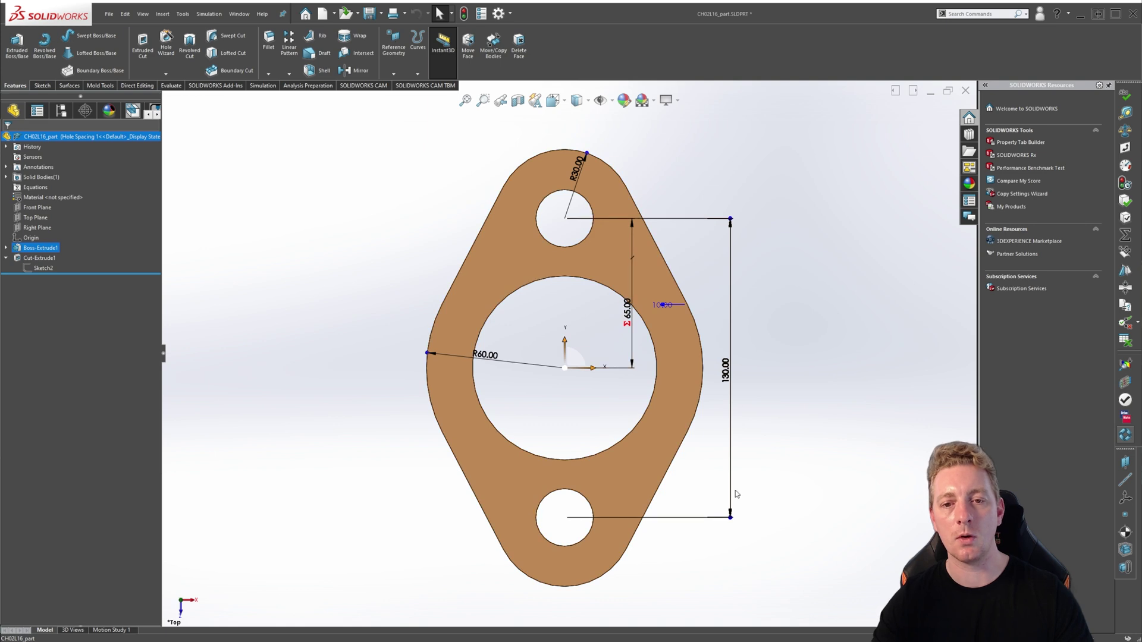
pyautogui.click(735, 382)
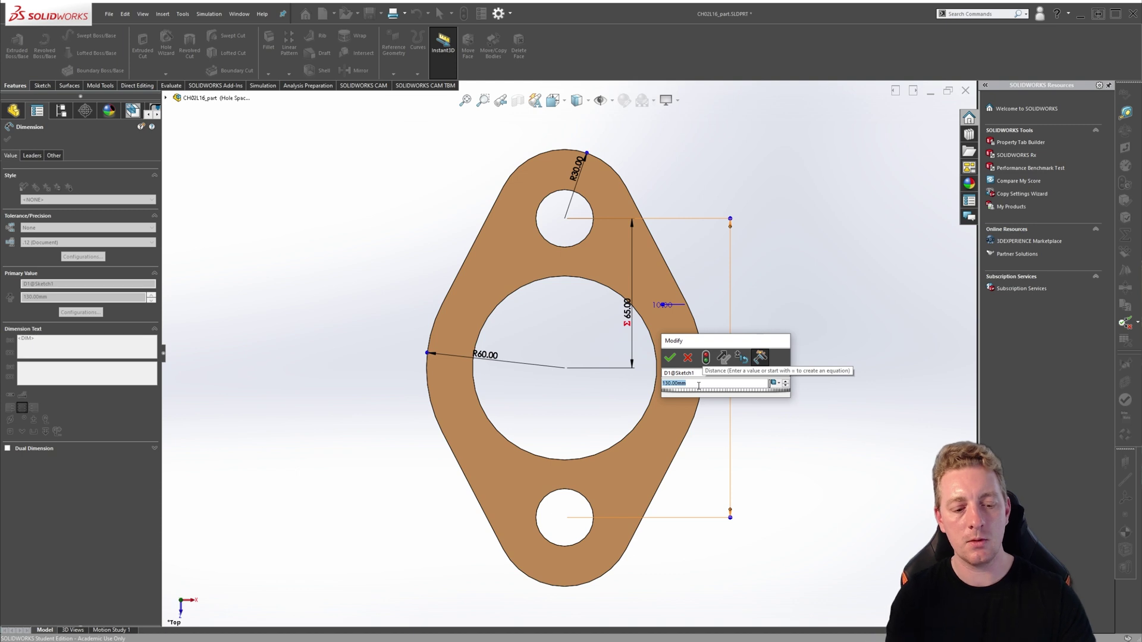
pyautogui.write('115')
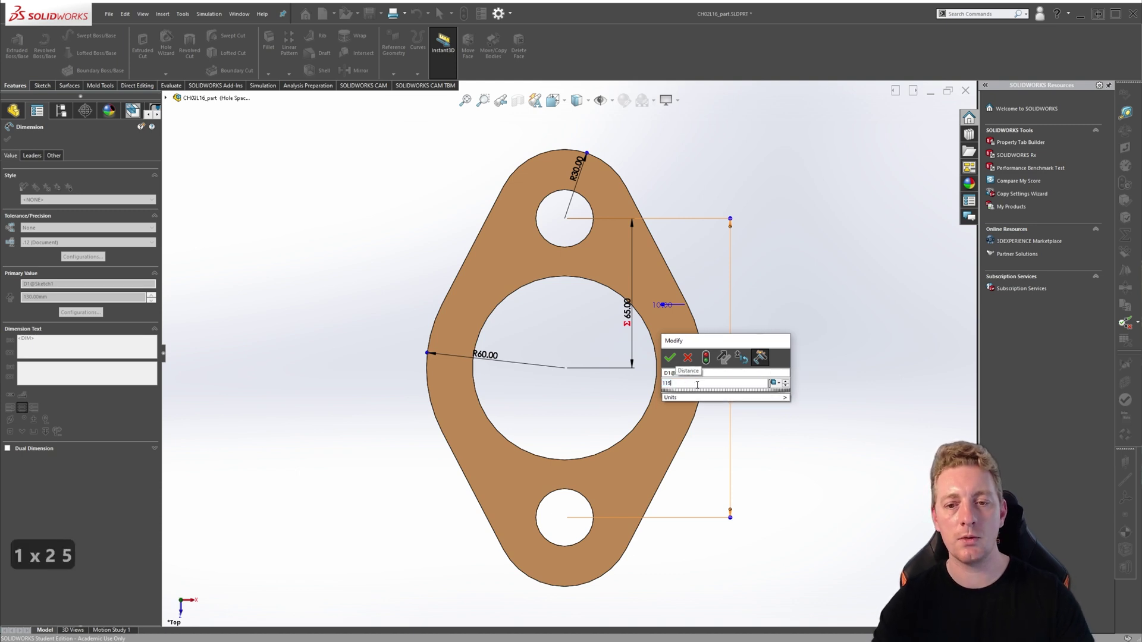
pyautogui.press('Tab')
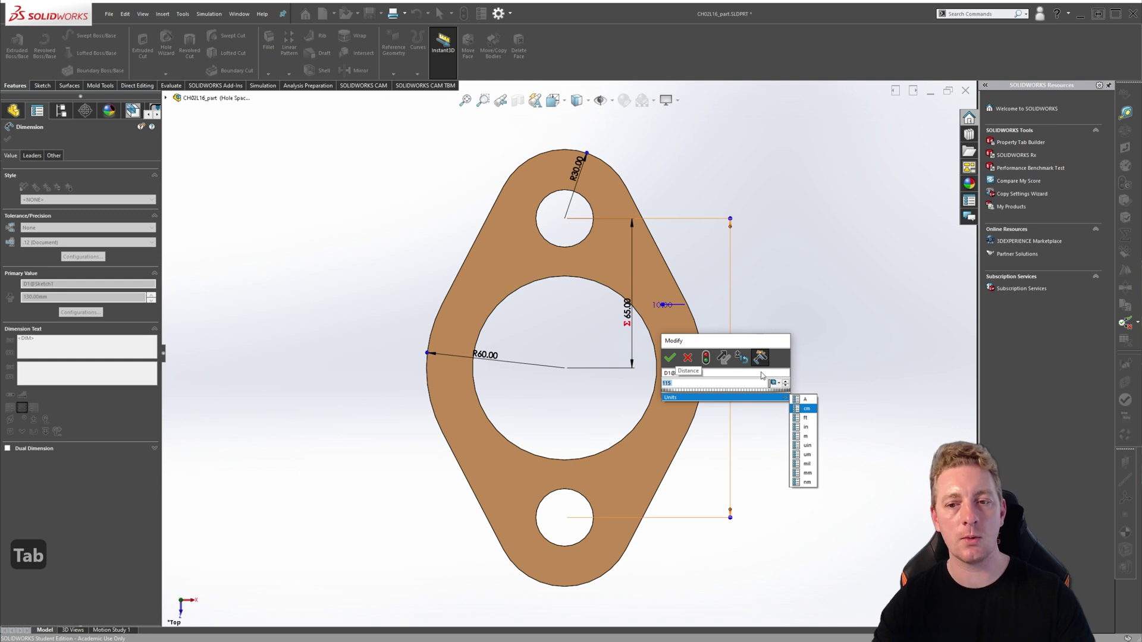
pyautogui.click(775, 384)
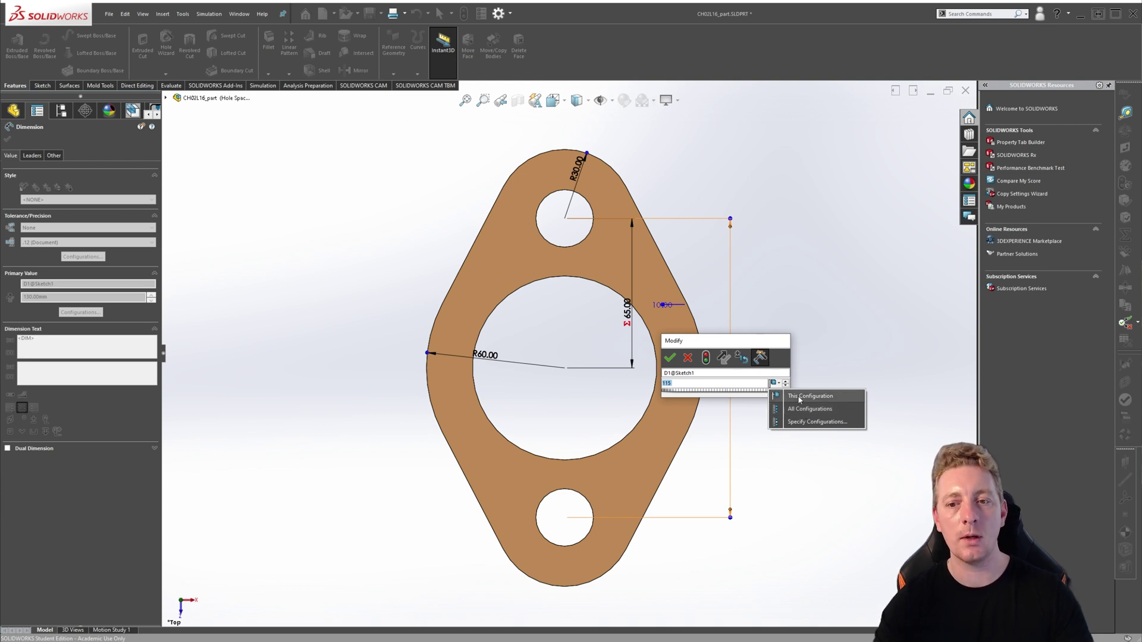
pyautogui.click(799, 396)
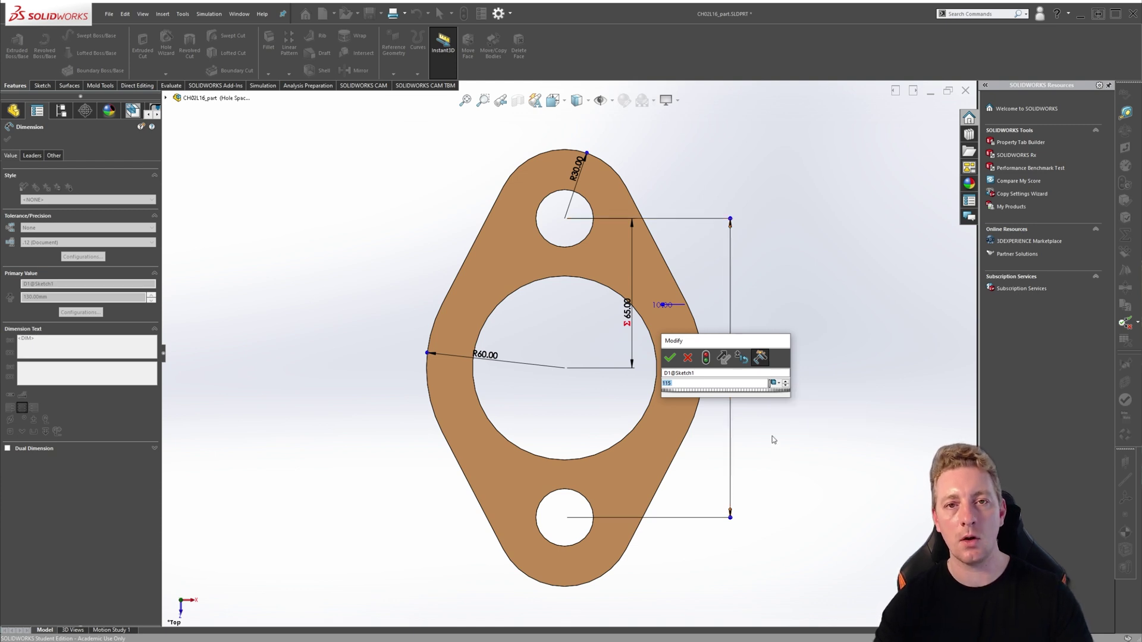
pyautogui.click(670, 358)
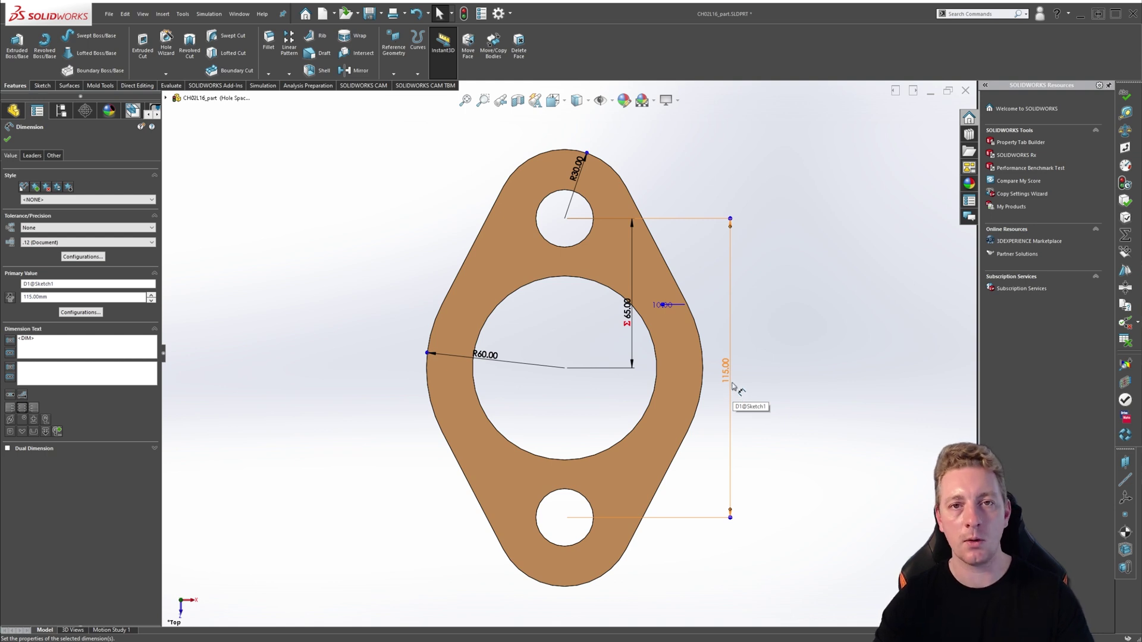
pyautogui.press('Escape')
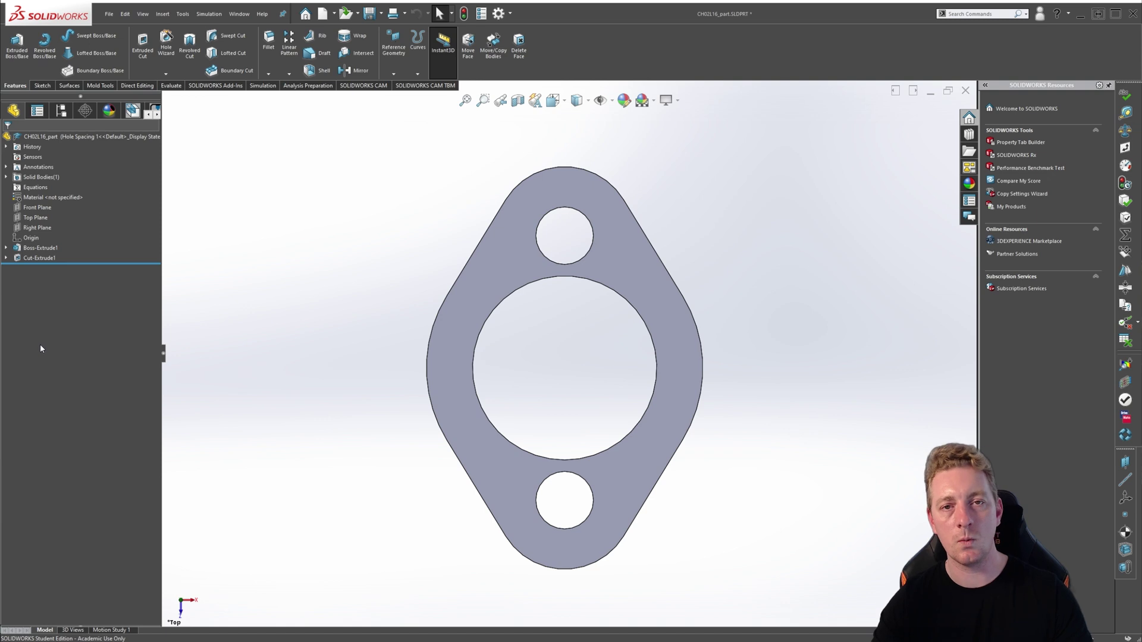
# Switch between the Full Size and Hole Spacing 1 configurations to compare the hole spacing.
pyautogui.click(61, 111)
pyautogui.moveTo(53, 164); pyautogui.dragTo(52, 159)
pyautogui.doubleClick(52, 154)
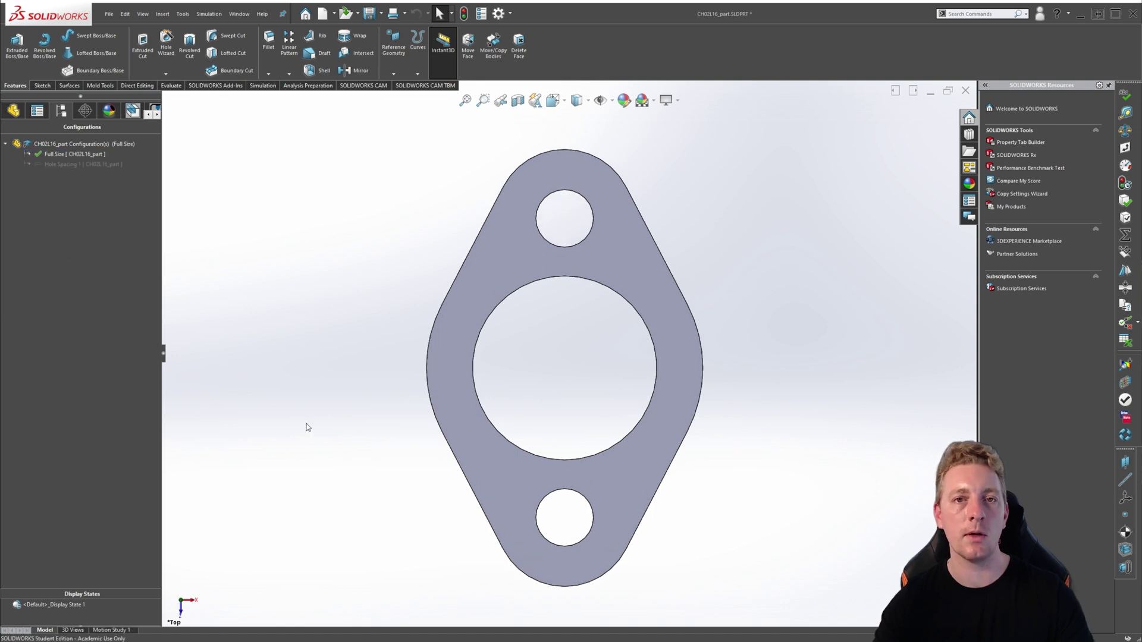
pyautogui.doubleClick(60, 164)
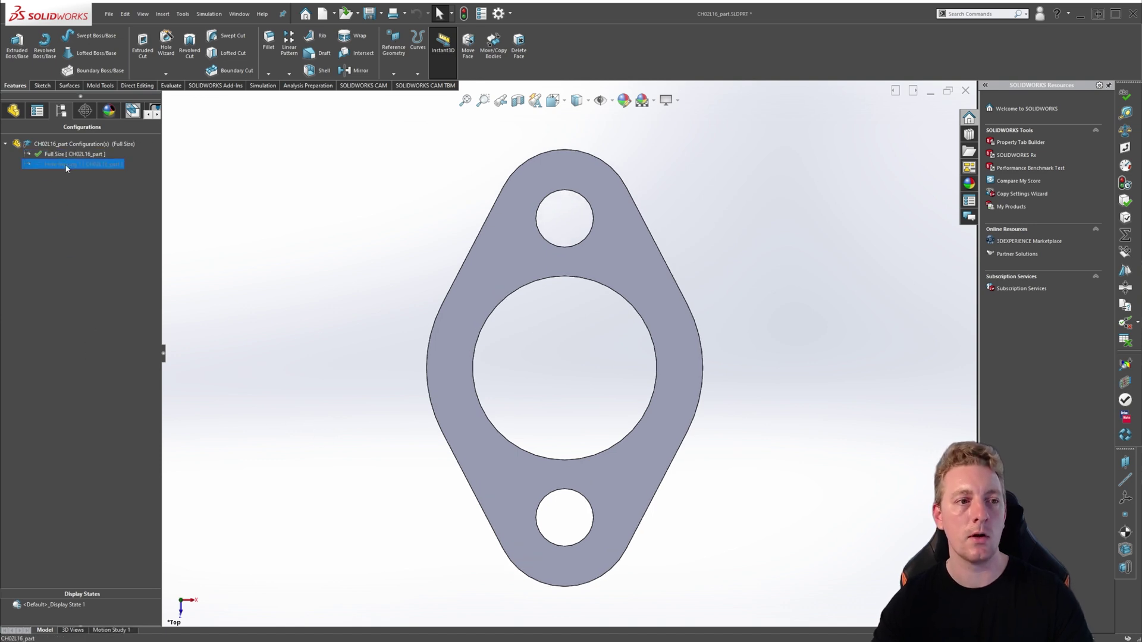
pyautogui.doubleClick(54, 154)
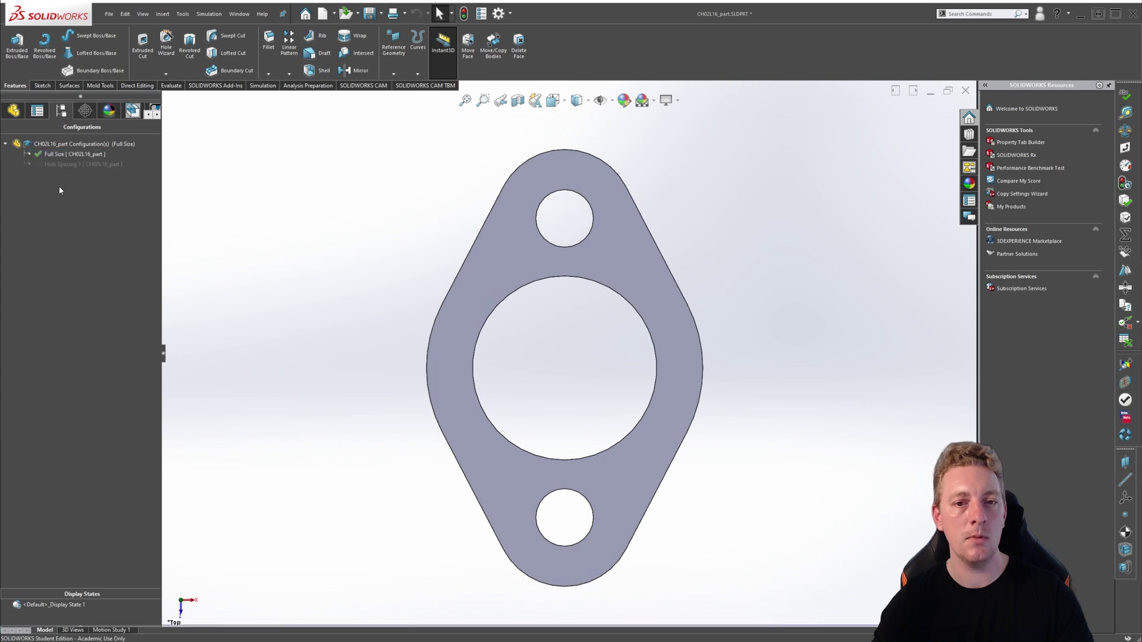
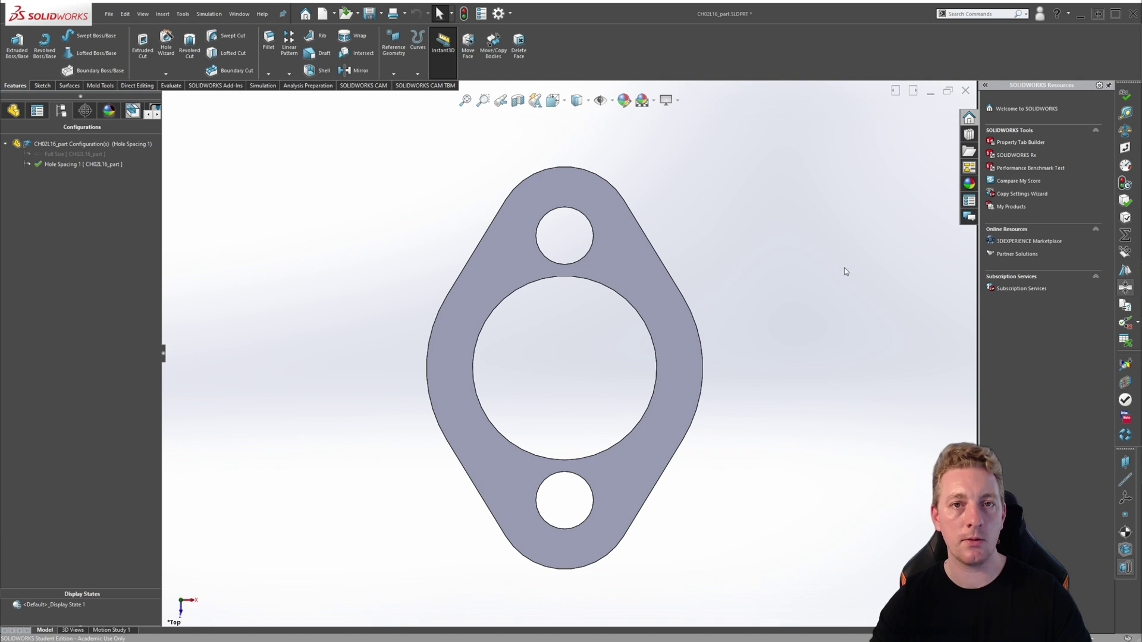
# Duplicate the Hole Spacing 1 configuration by copying and pasting it.
pyautogui.click(57, 166)
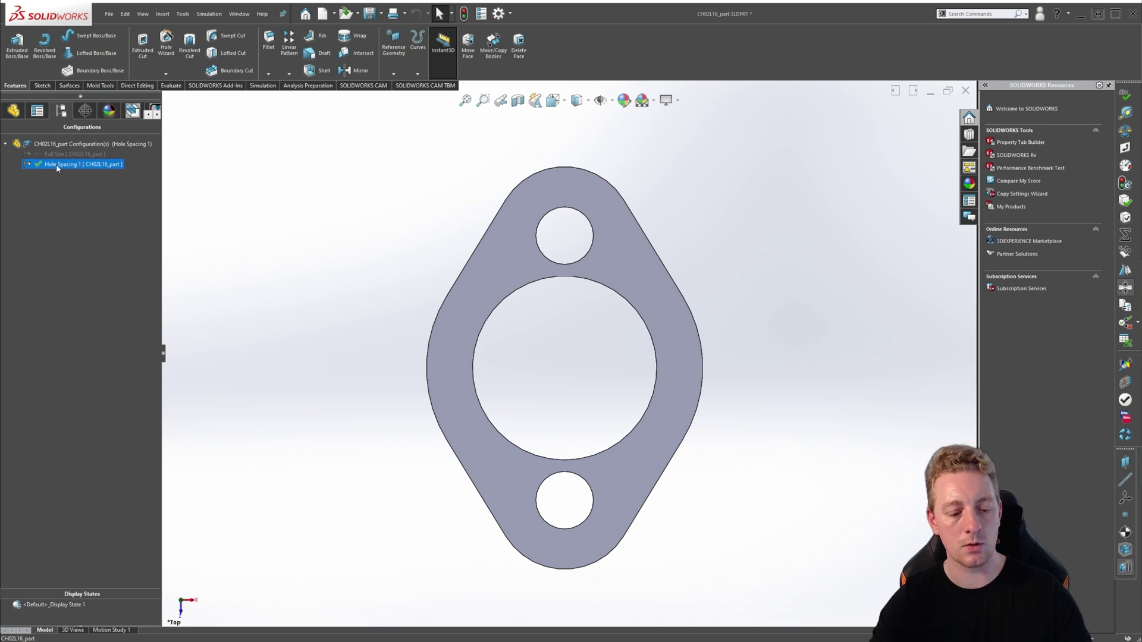
pyautogui.hotkey('ctrl', 'c')
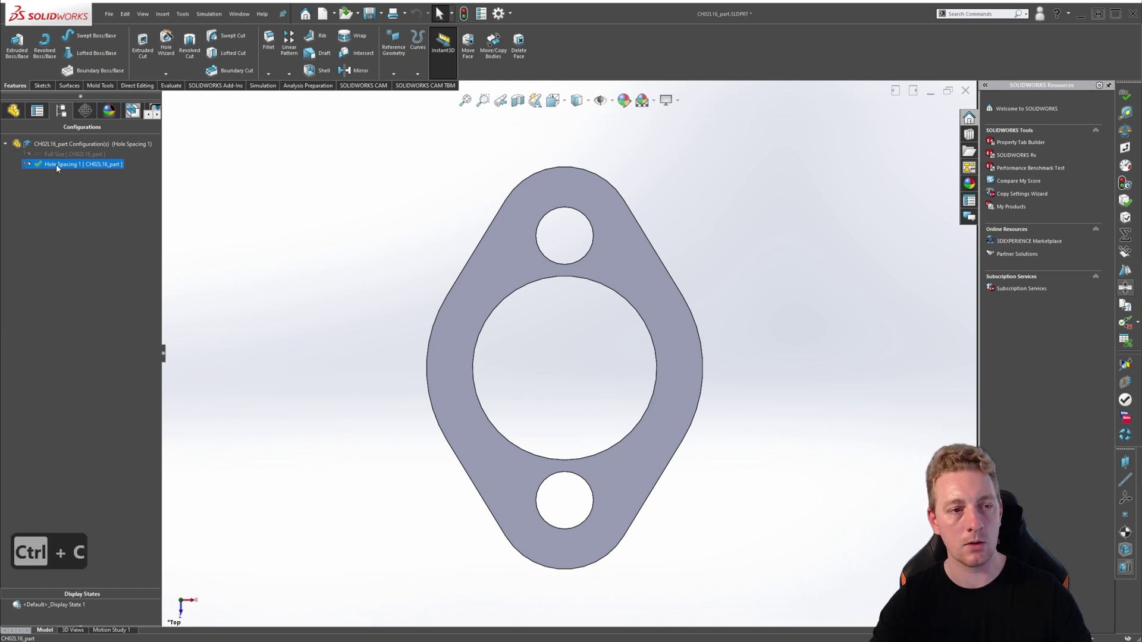
pyautogui.hotkey('ctrl', 'v')
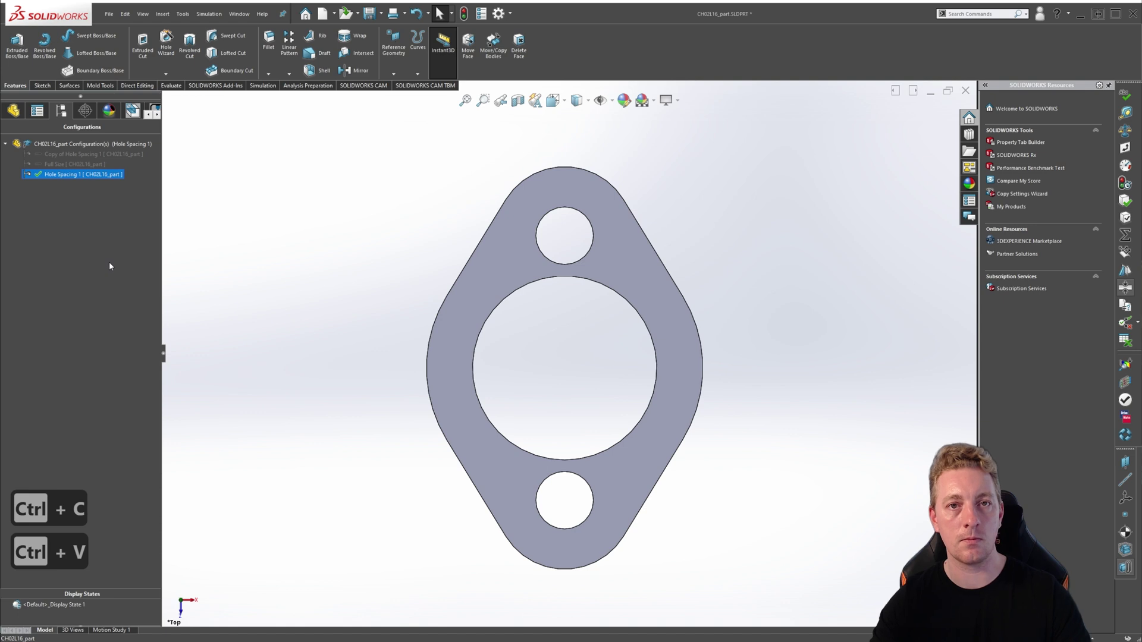
pyautogui.click(126, 14)
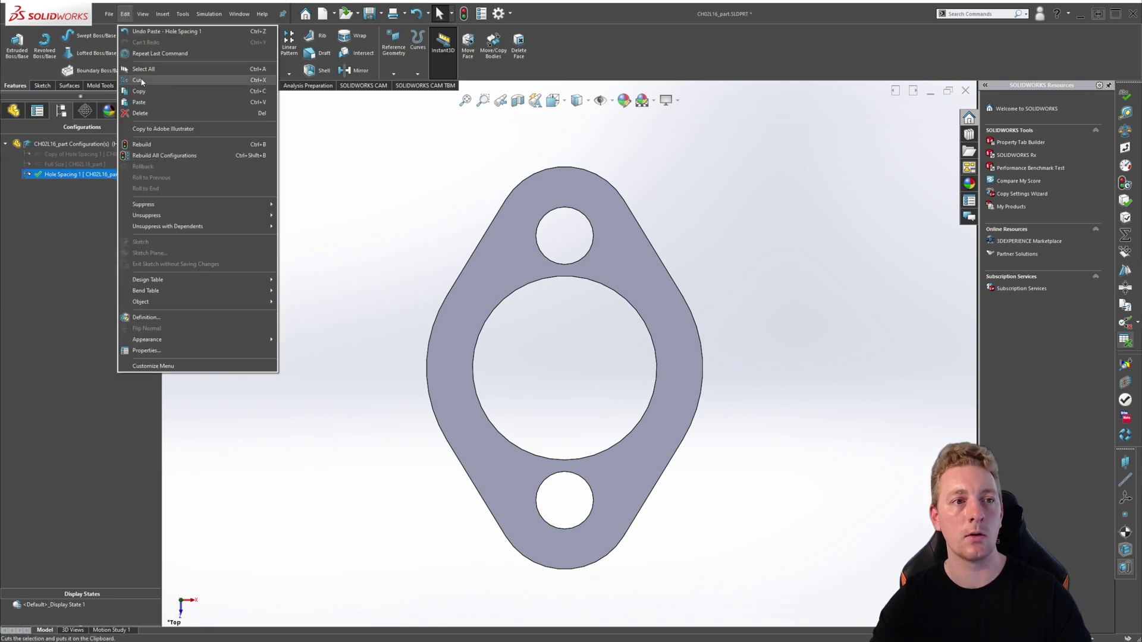
pyautogui.click(55, 166)
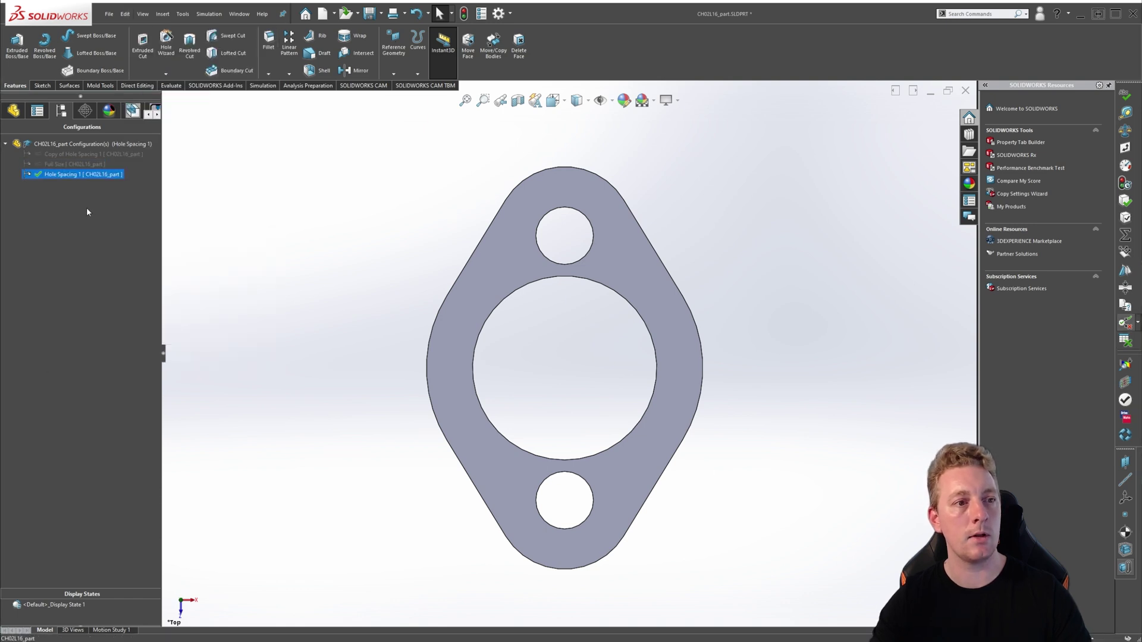
# Rename the copied configuration as "Hole Spacing 2".
pyautogui.click(62, 154)
pyautogui.press('F2')
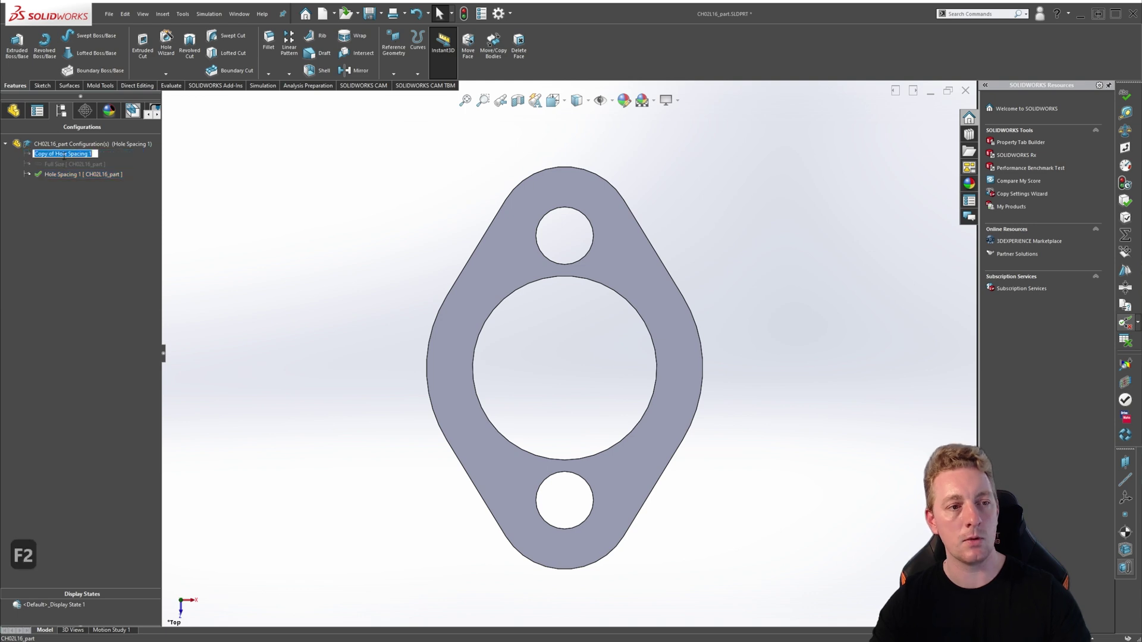
pyautogui.write('Ho')
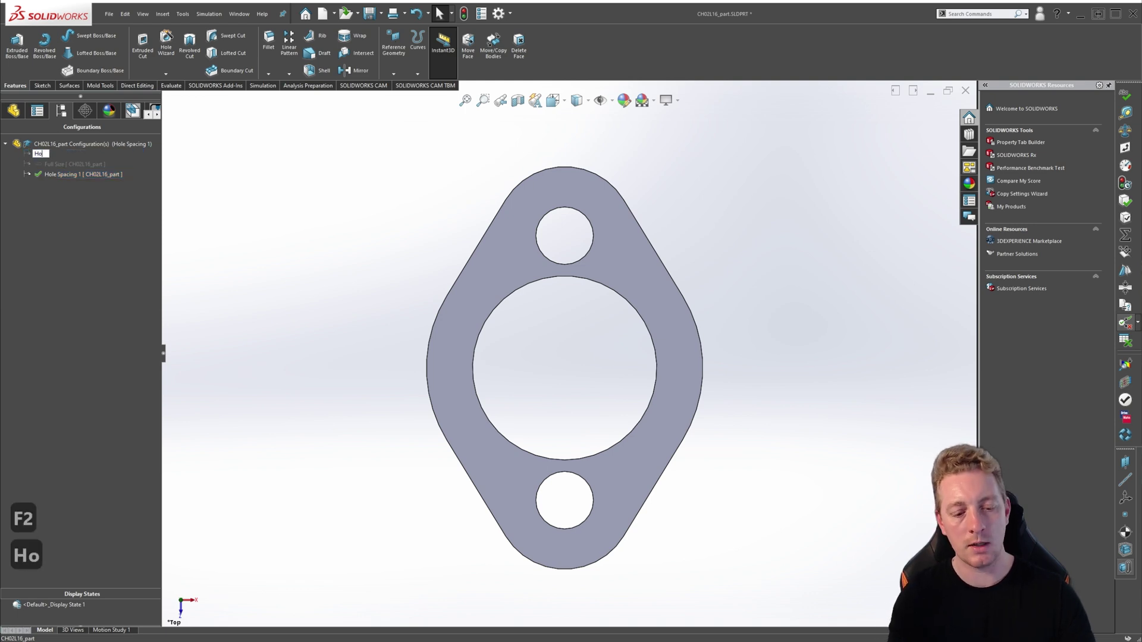
pyautogui.write('le Spacing 2')
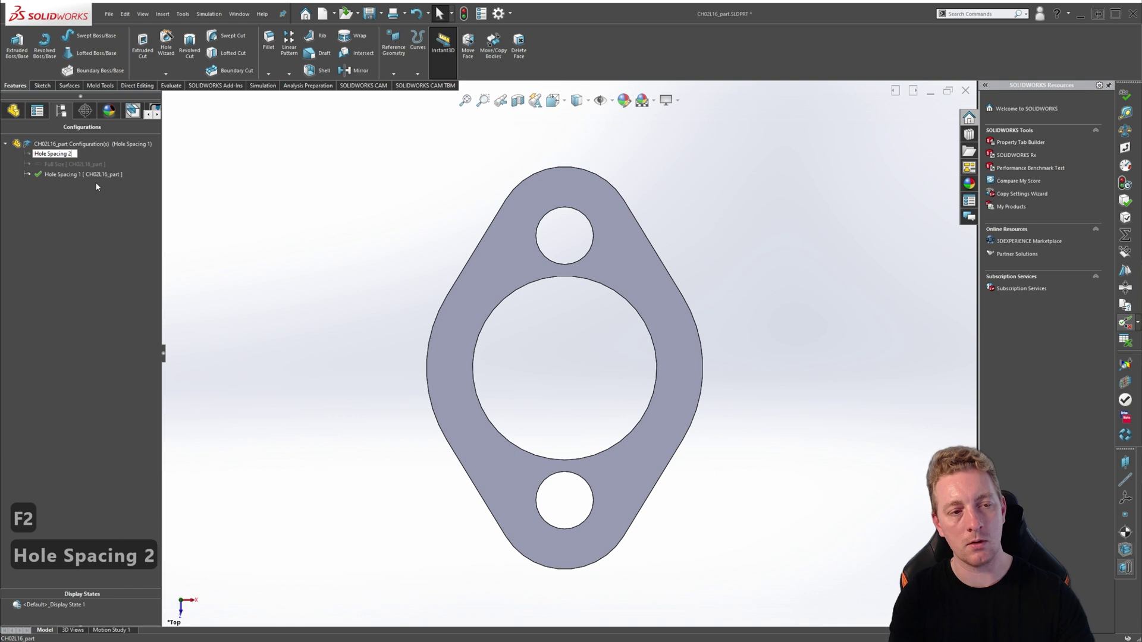
pyautogui.press('Return')
# Make another copy of the Hole Spacing 1 configuration and rename it as "No Holes".
pyautogui.click(63, 167)
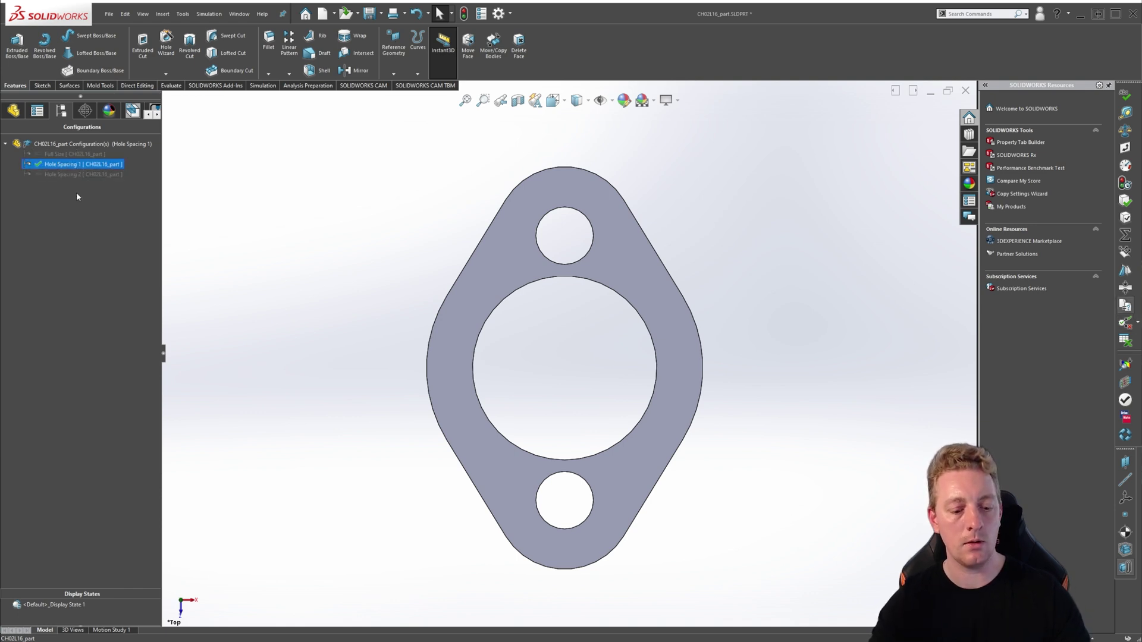
pyautogui.hotkey('ctrl', 'c')
pyautogui.hotkey('ctrl', 'v')
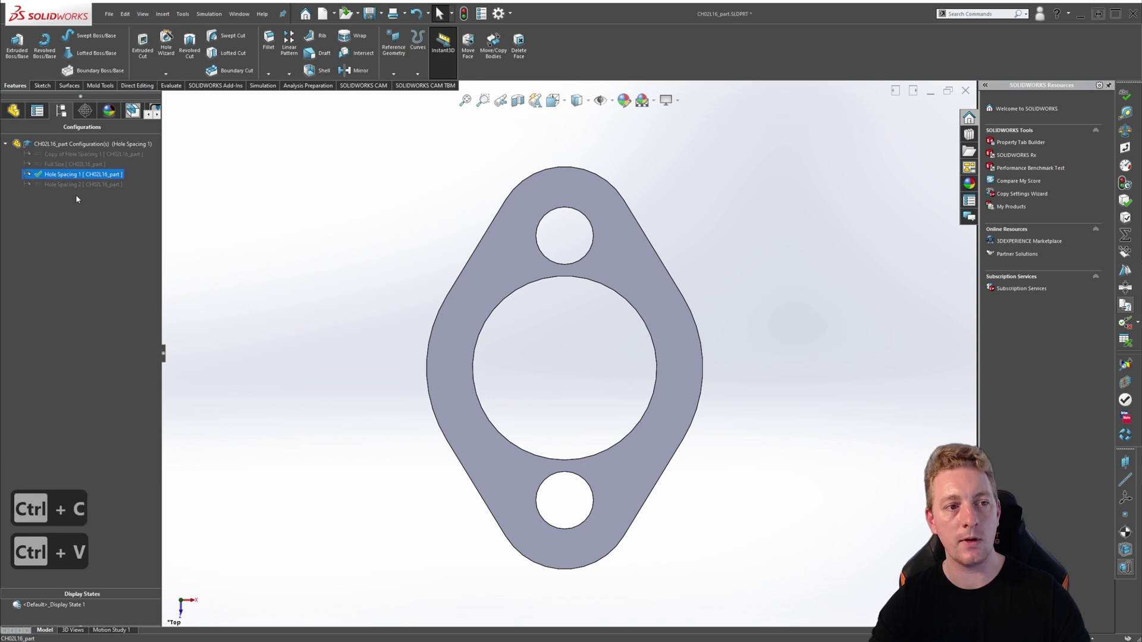
pyautogui.click(66, 155)
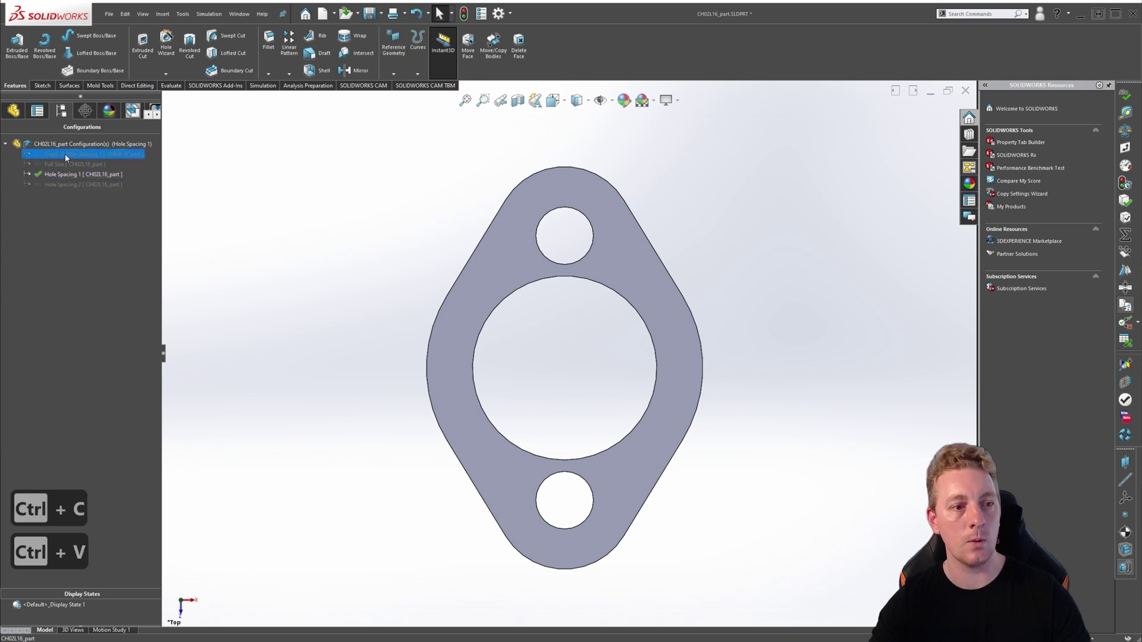
pyautogui.press('F2')
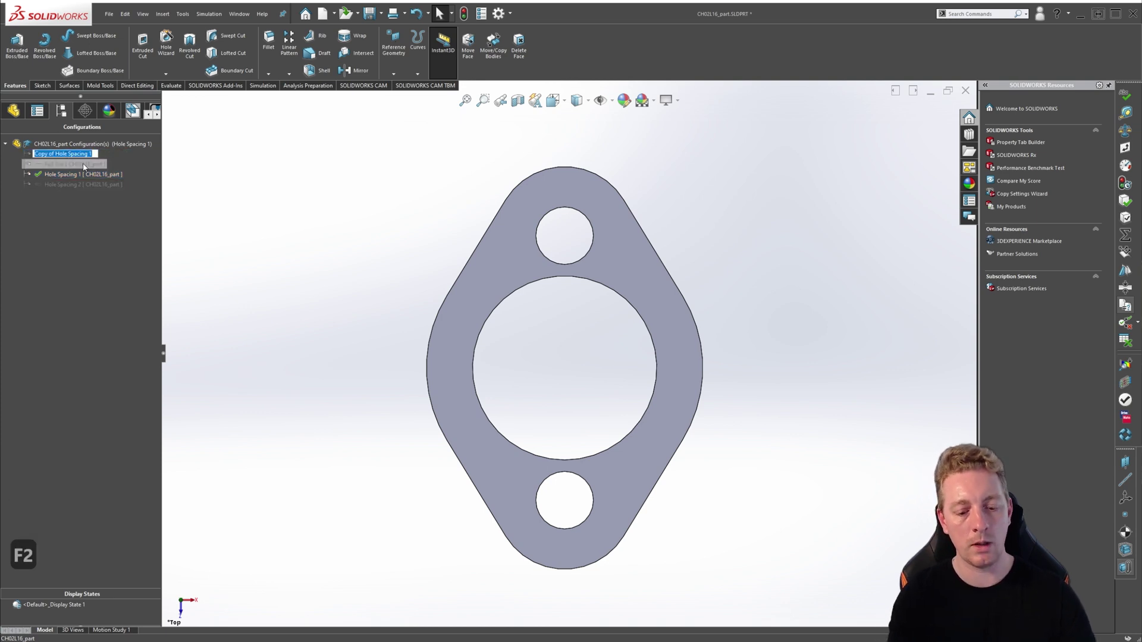
pyautogui.write('No')
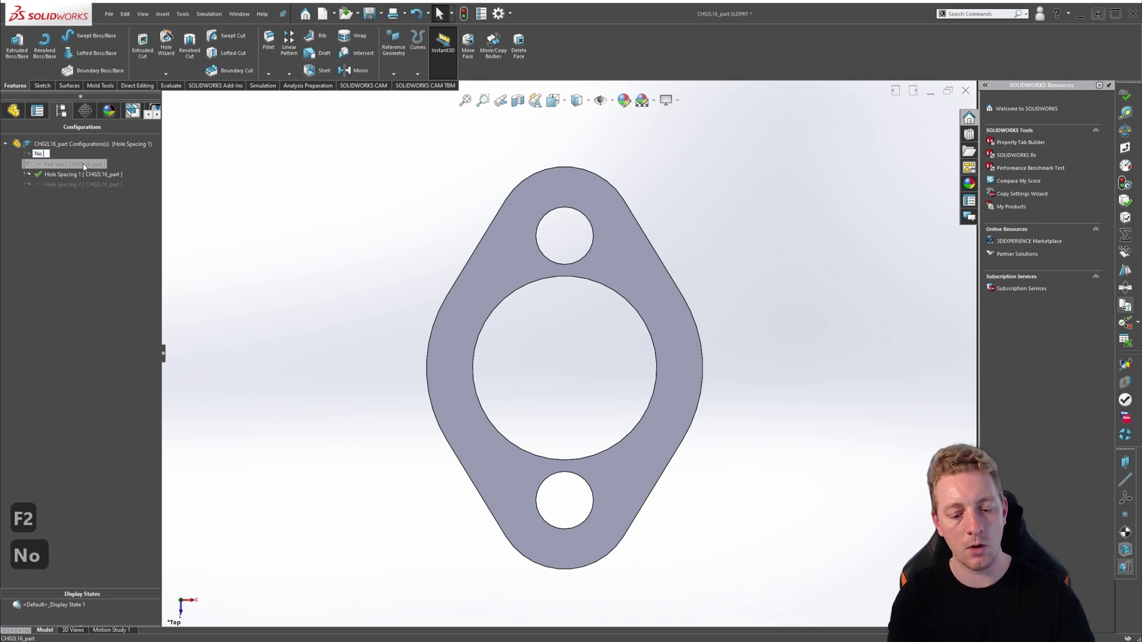
pyautogui.write(' Holes')
pyautogui.press('Return')
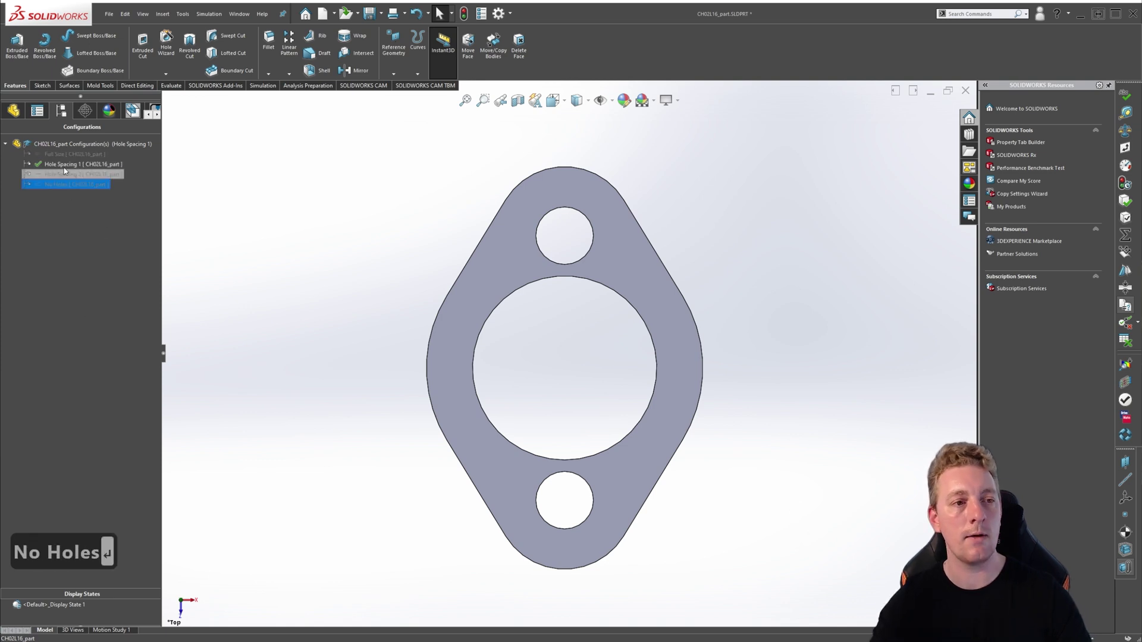
# Delete the No Holes configuration from the part.
pyautogui.click(70, 174)
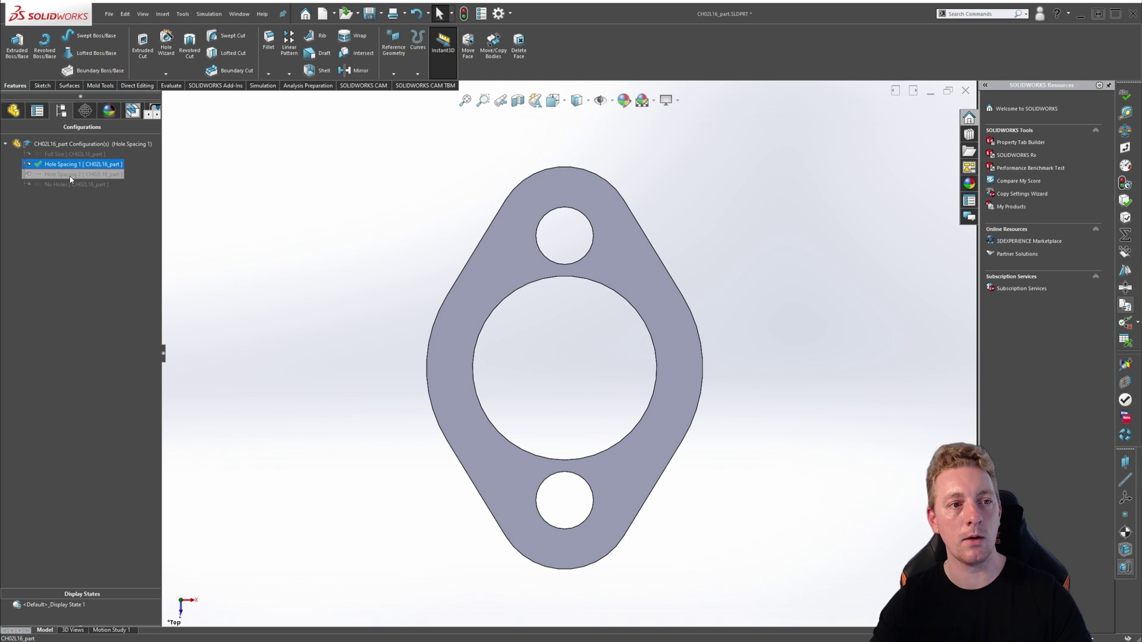
pyautogui.click(58, 185)
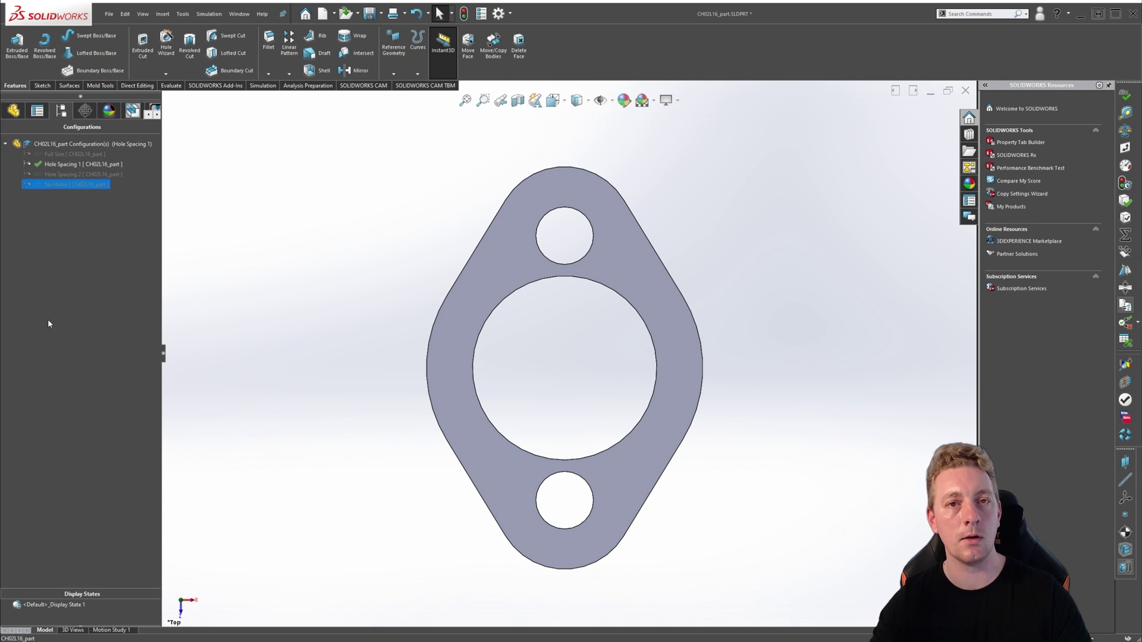
pyautogui.click(95, 313)
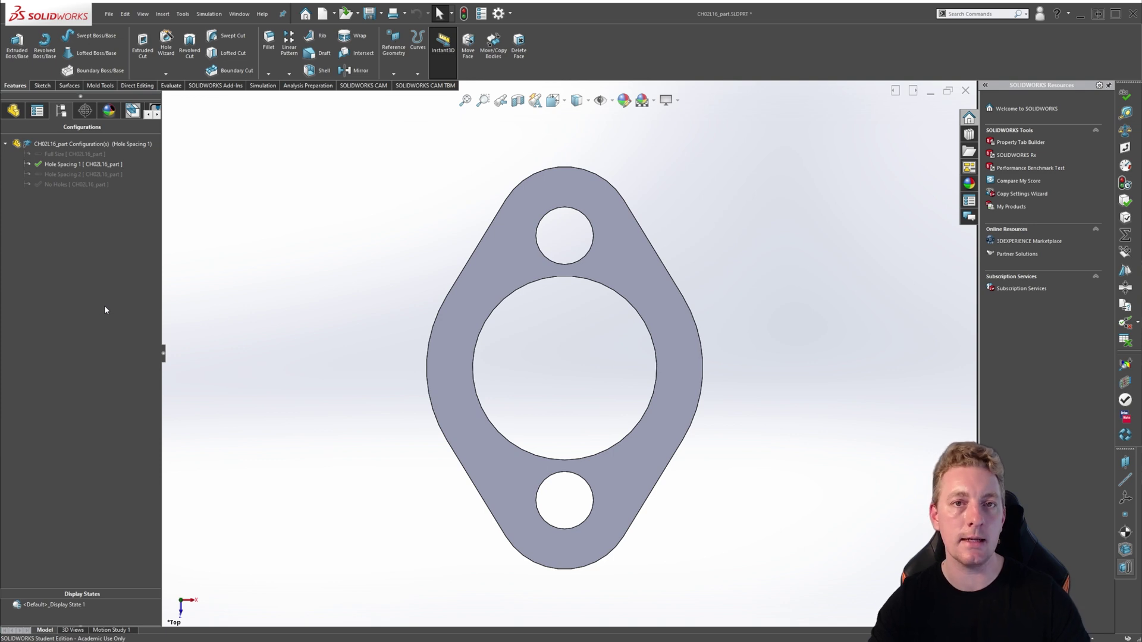
pyautogui.click(56, 185)
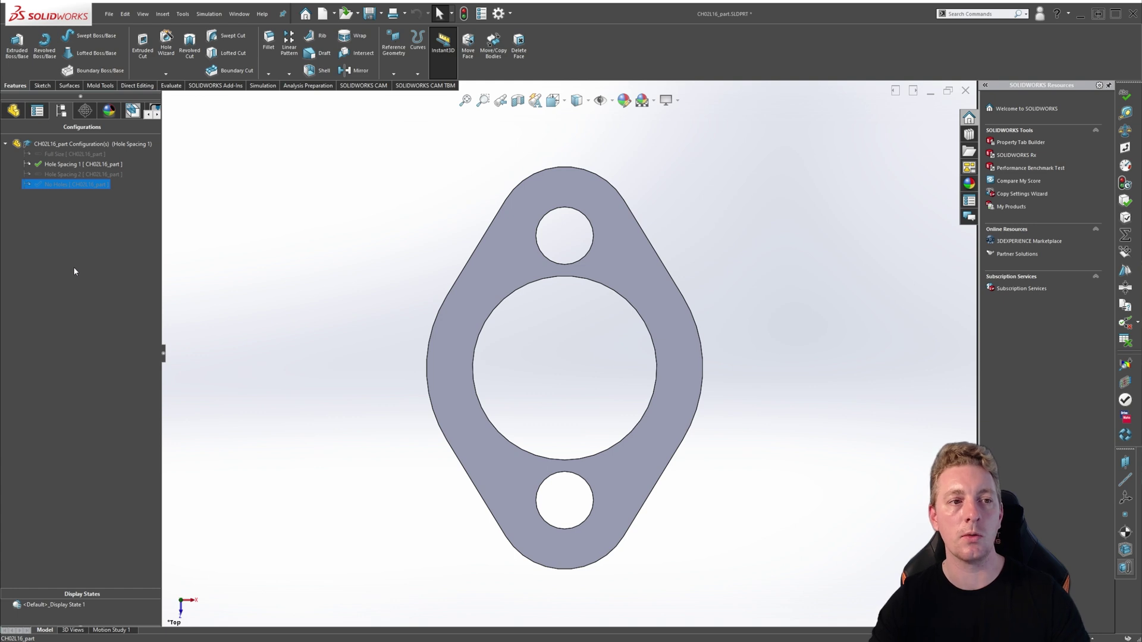
pyautogui.rightClick(51, 185)
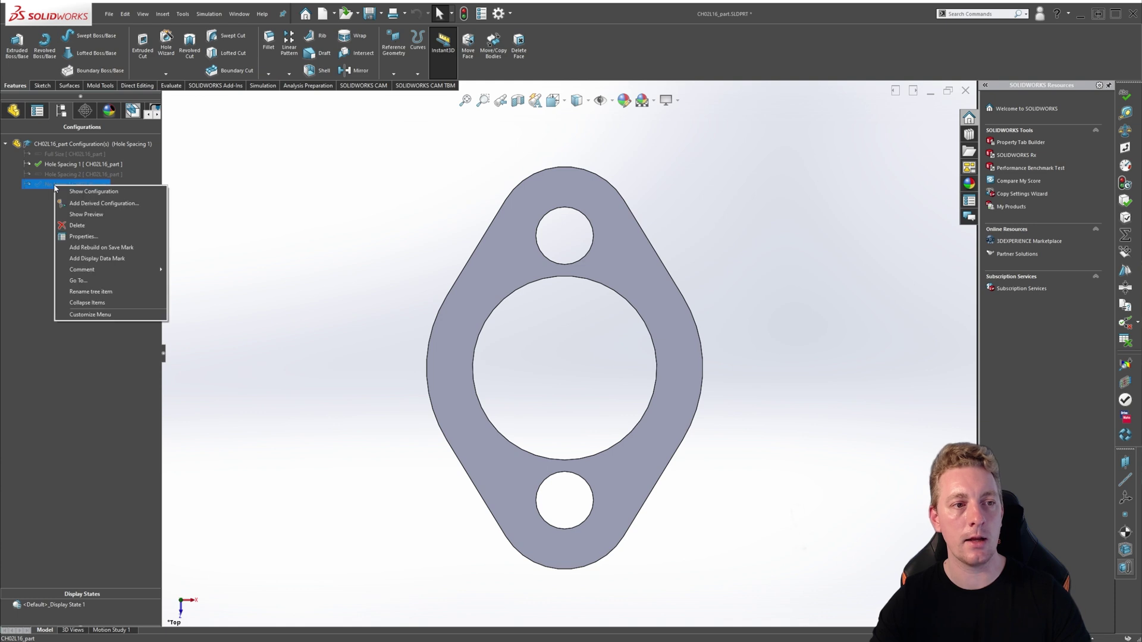
pyautogui.click(77, 226)
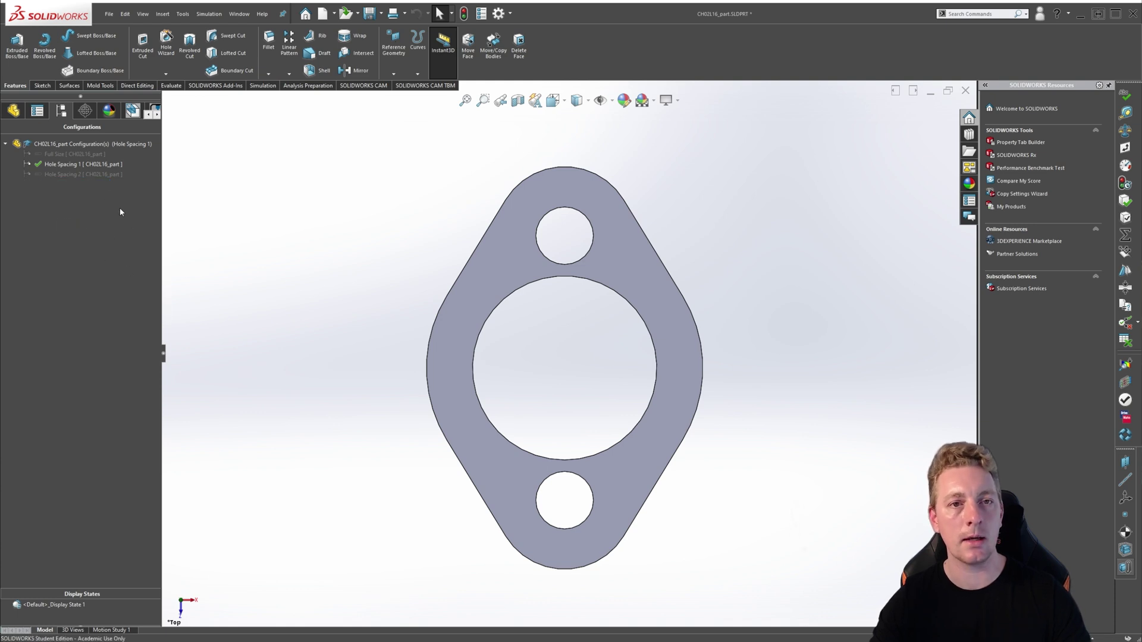
# Duplicate the Full Size configuration and rename the copy as "No Holes".
pyautogui.click(61, 157)
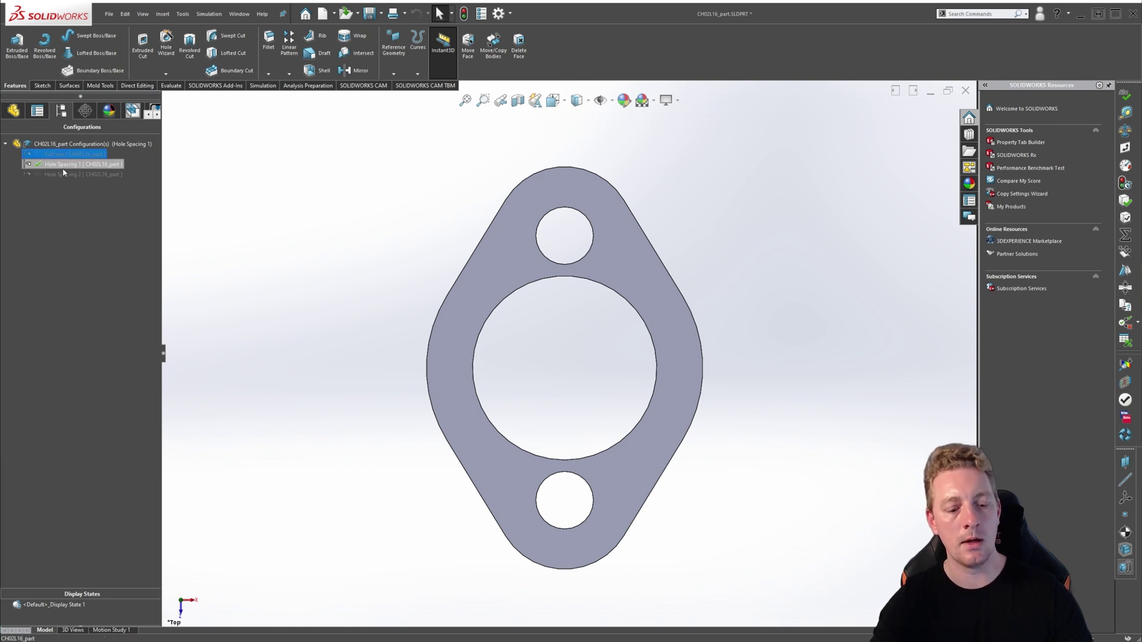
pyautogui.hotkey('ctrl', 'c')
pyautogui.hotkey('ctrl', 'v')
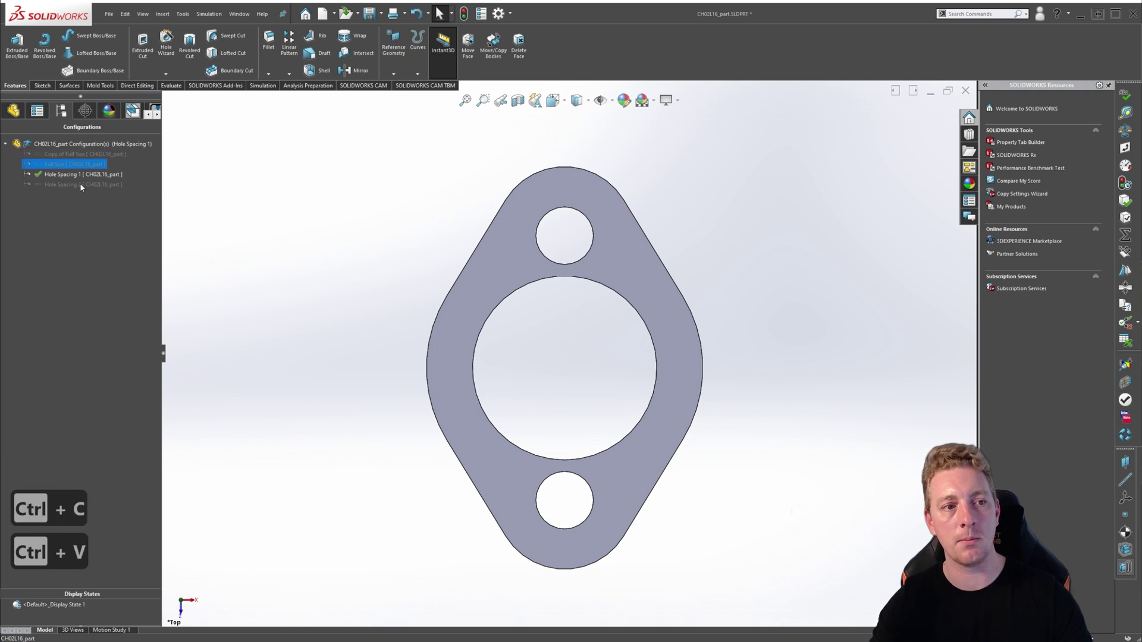
pyautogui.click(66, 154)
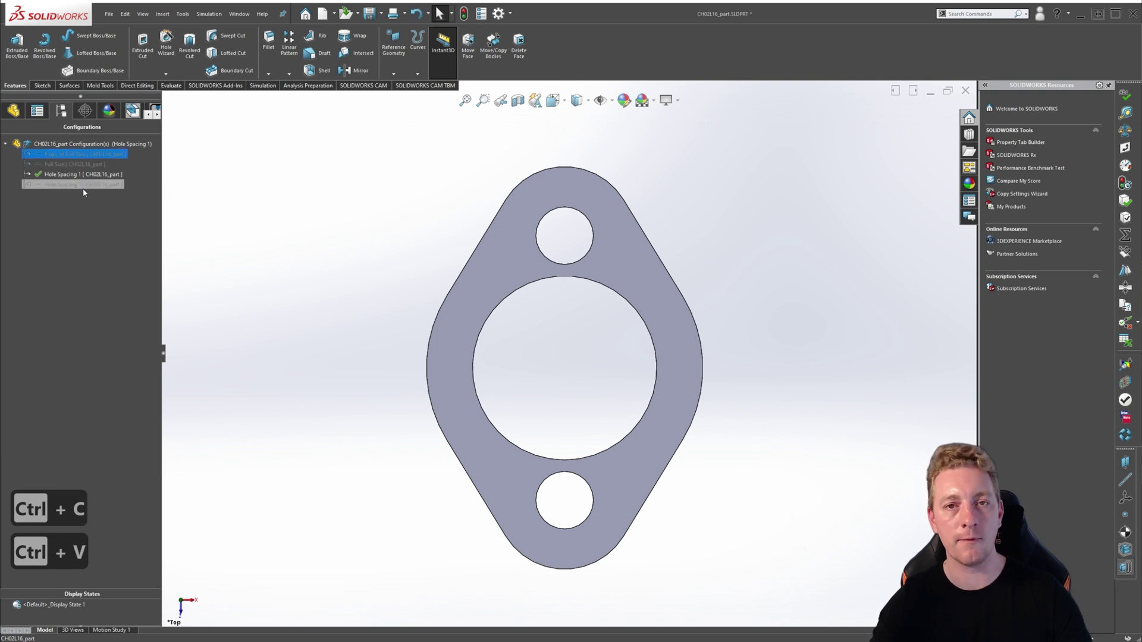
pyautogui.press('F2')
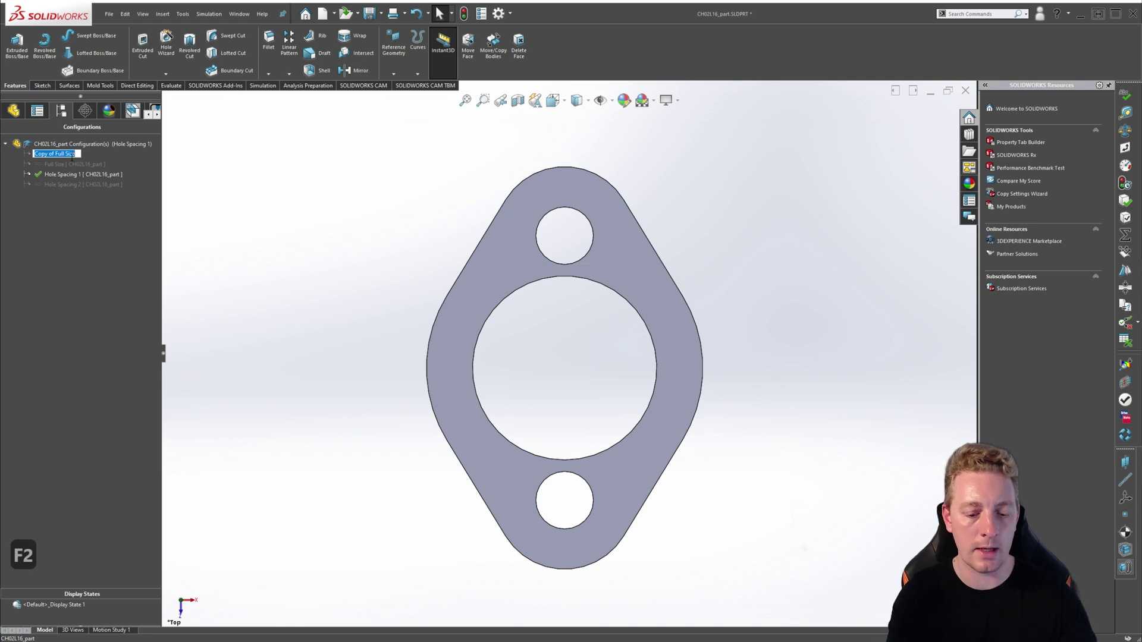
pyautogui.write('No Holes')
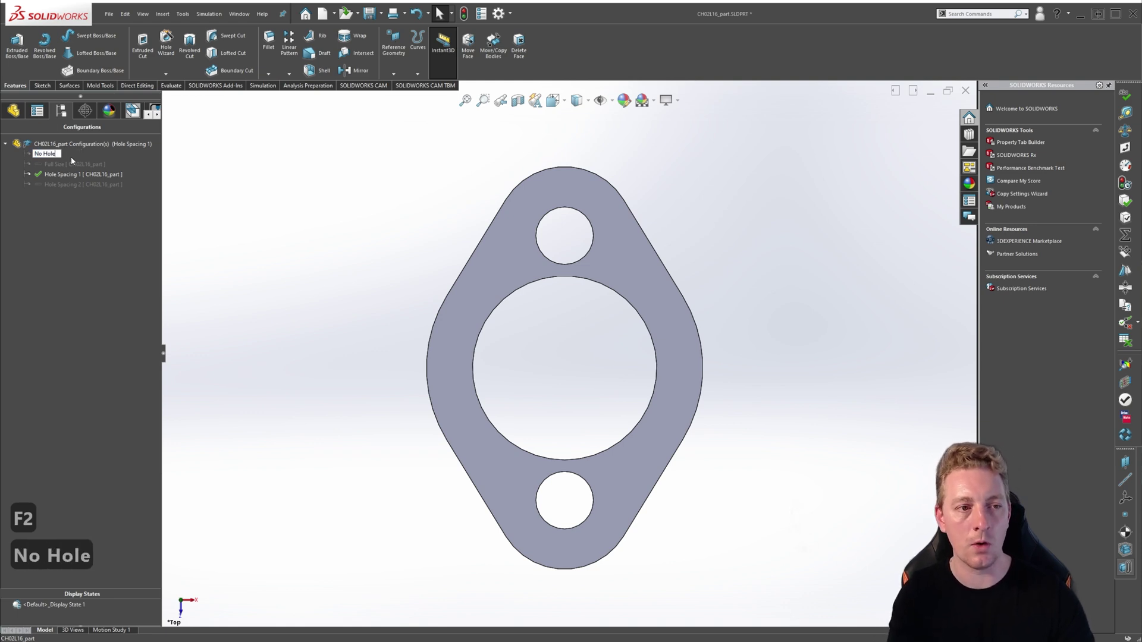
pyautogui.press('Return')
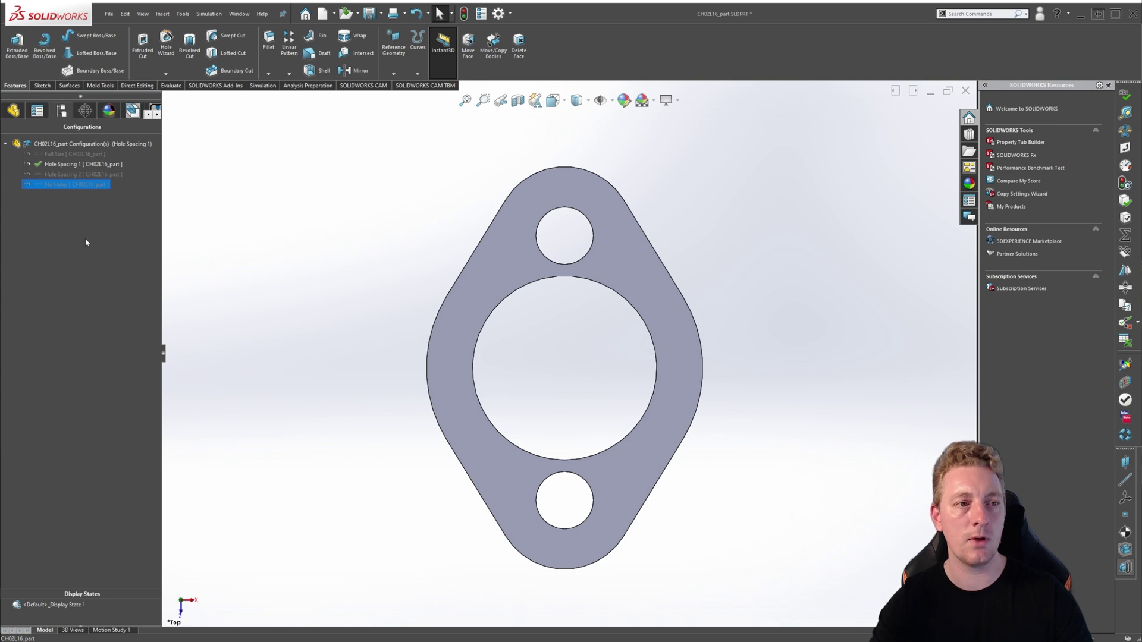
# Activate the Full Size, Hole Spacing 1, Hole Spacing 2 and No Holes configurations in turn to compare their geometry.
pyautogui.doubleClick(59, 156)
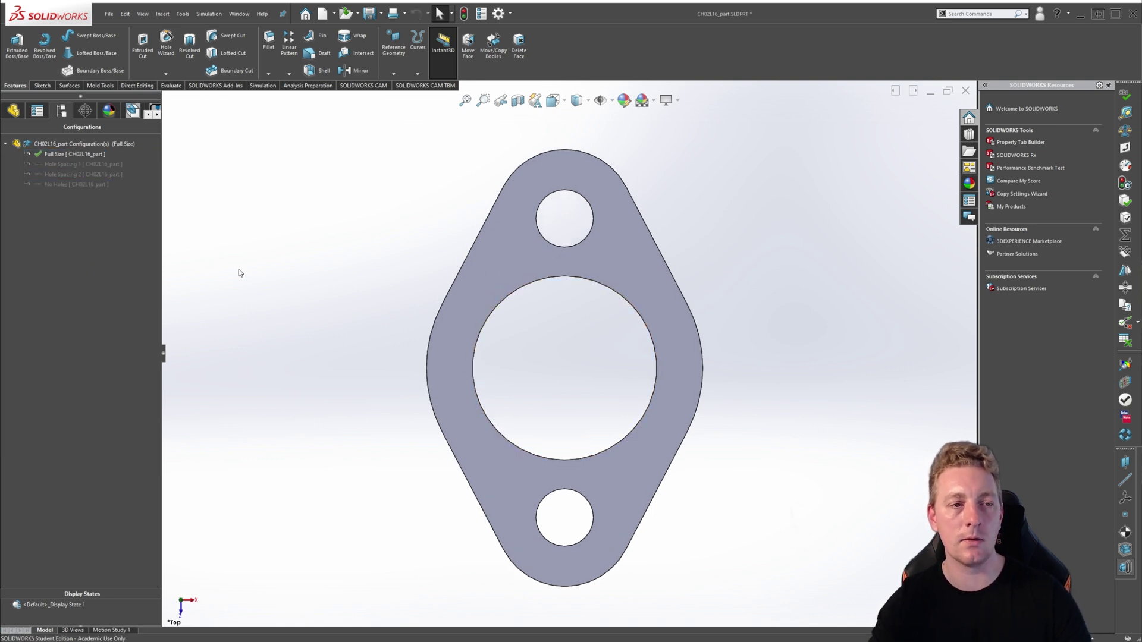
pyautogui.doubleClick(53, 165)
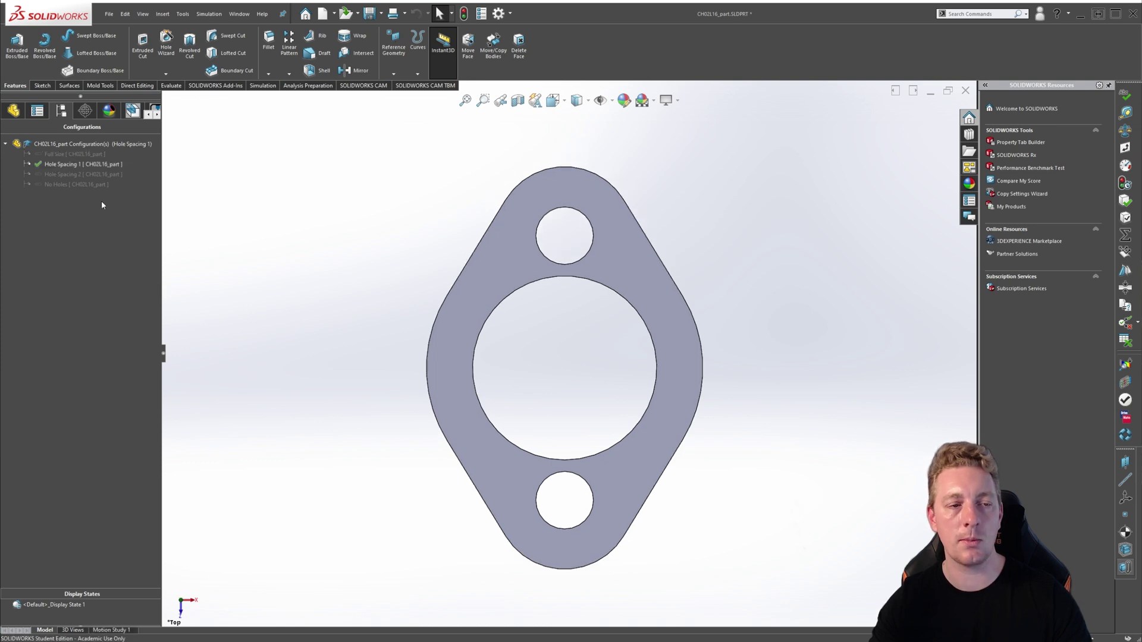
pyautogui.doubleClick(74, 175)
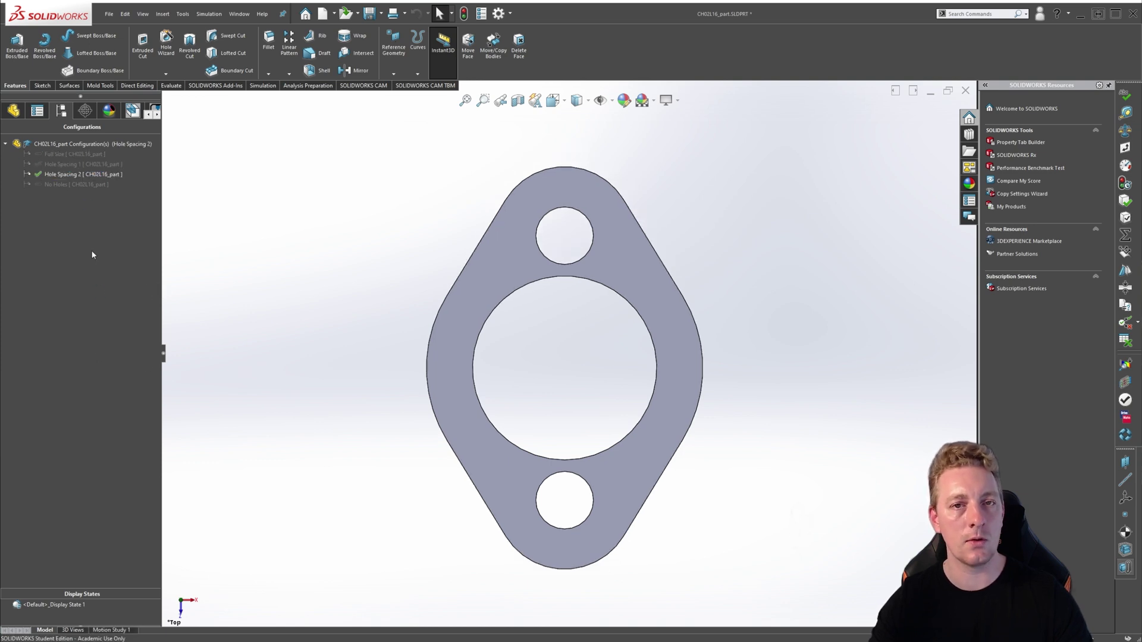
pyautogui.doubleClick(54, 184)
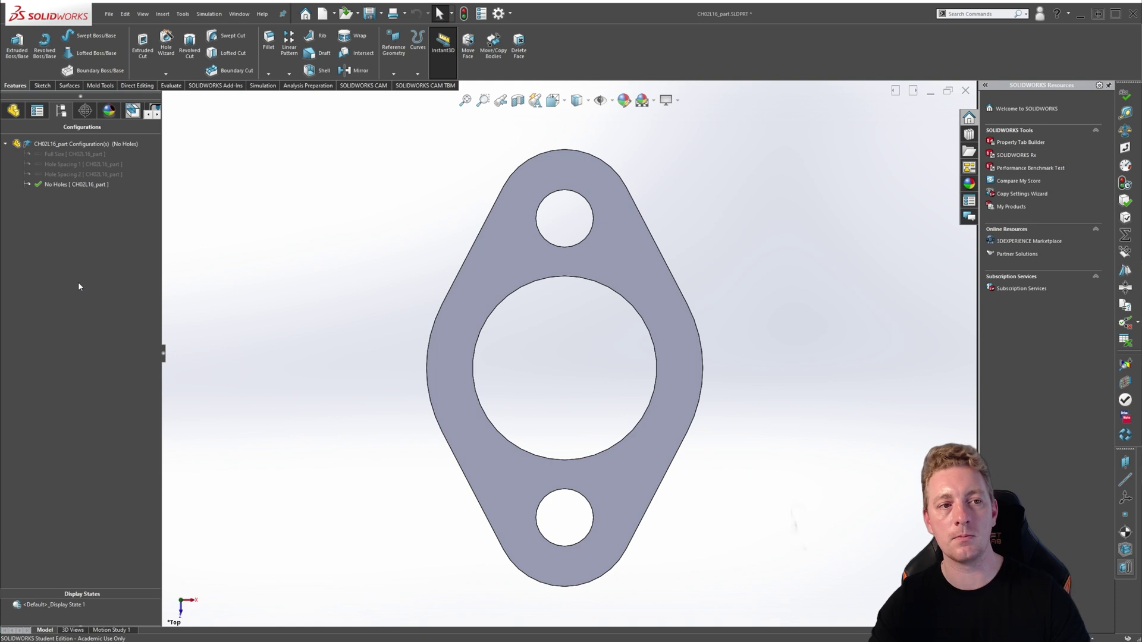
# Activate Hole Spacing 2, set the distance between the small holes to 110 mm for this configuration only, and rebuild the part.
pyautogui.doubleClick(65, 174)
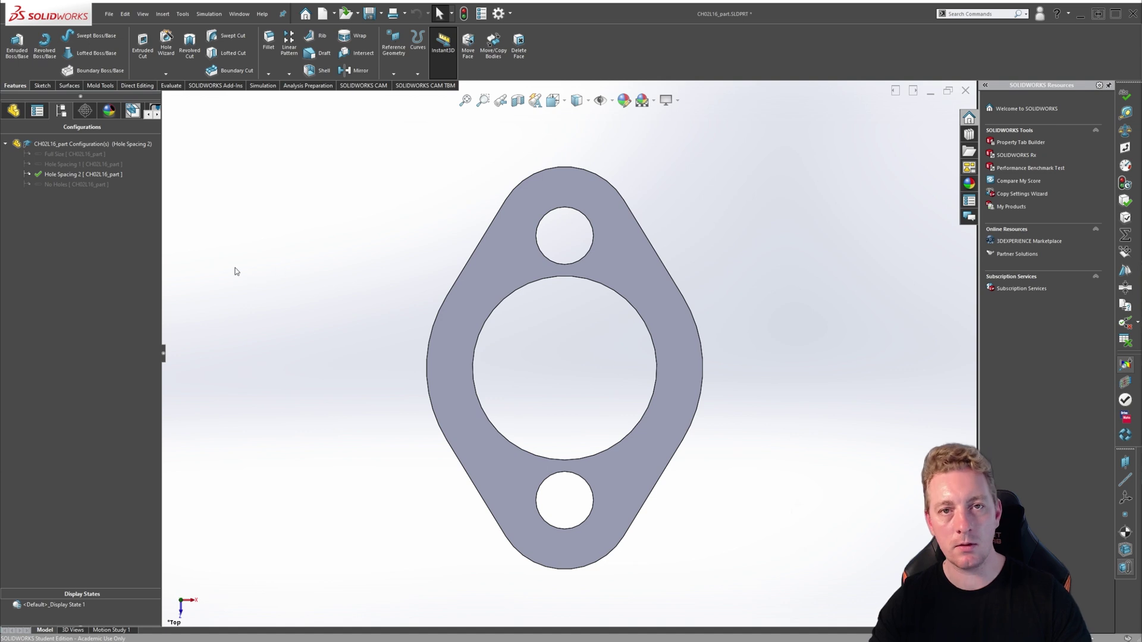
pyautogui.click(39, 174)
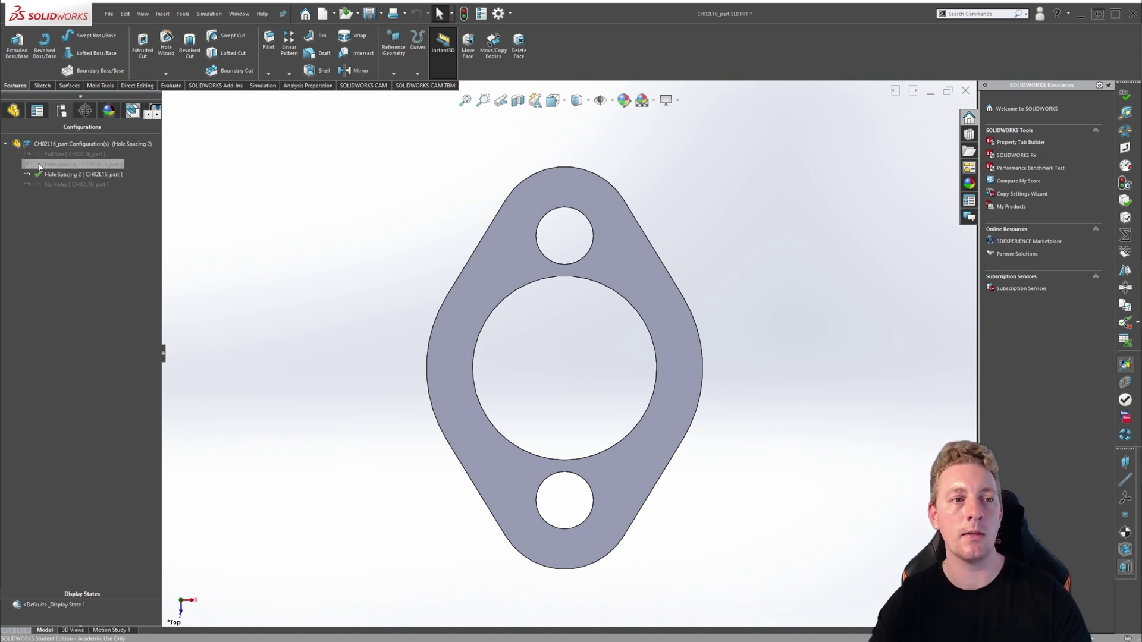
pyautogui.click(13, 110)
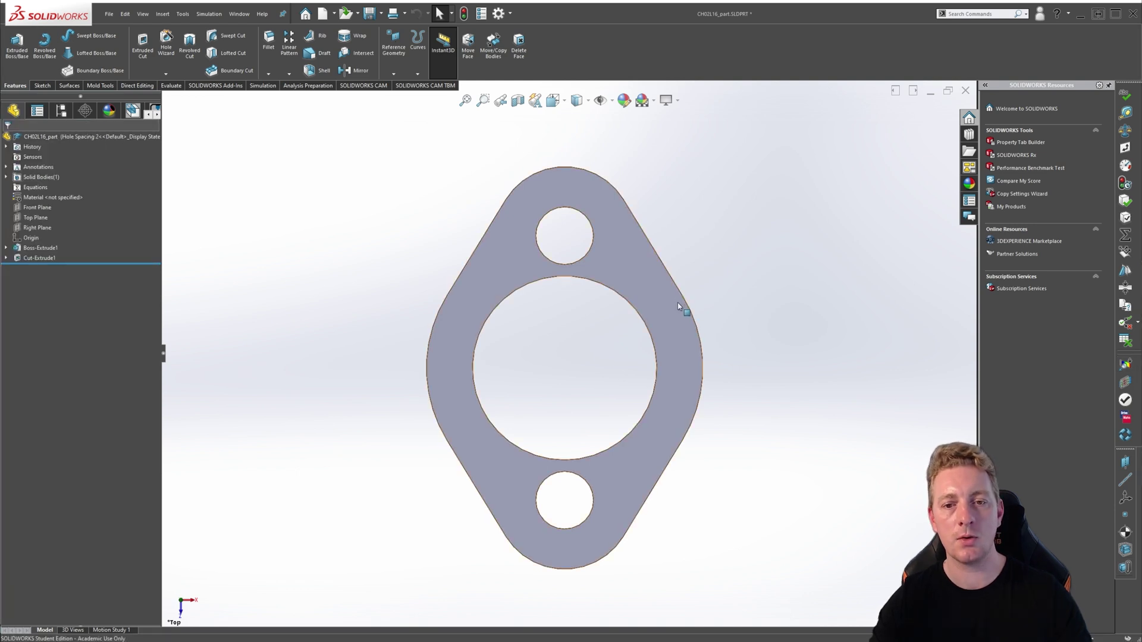
pyautogui.click(653, 287)
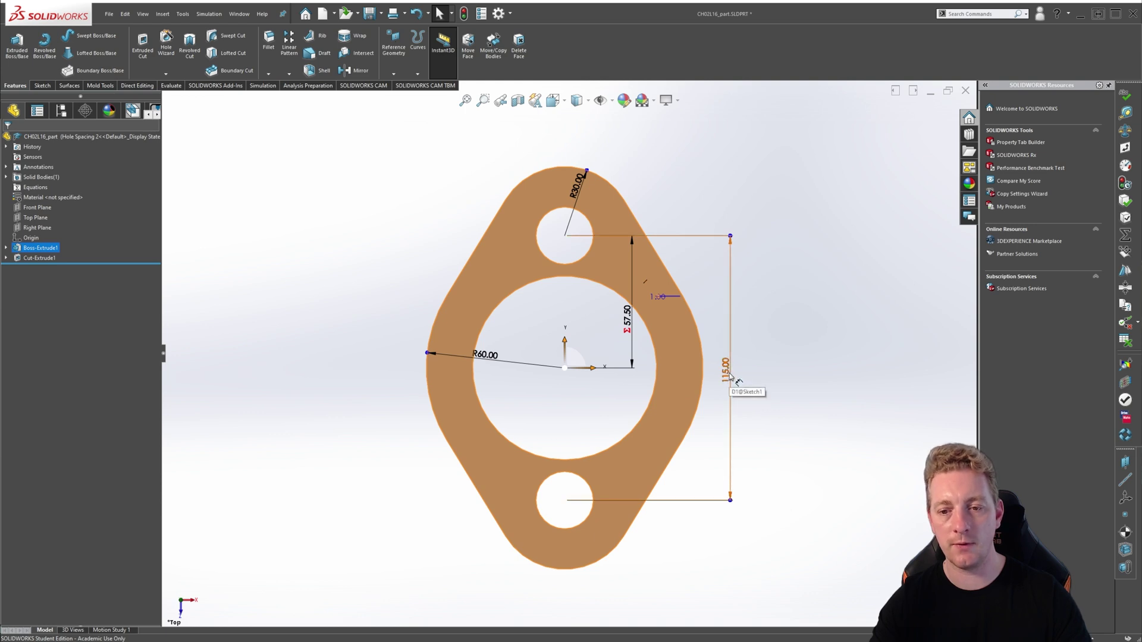
pyautogui.doubleClick(743, 397)
pyautogui.write('110')
pyautogui.click(776, 383)
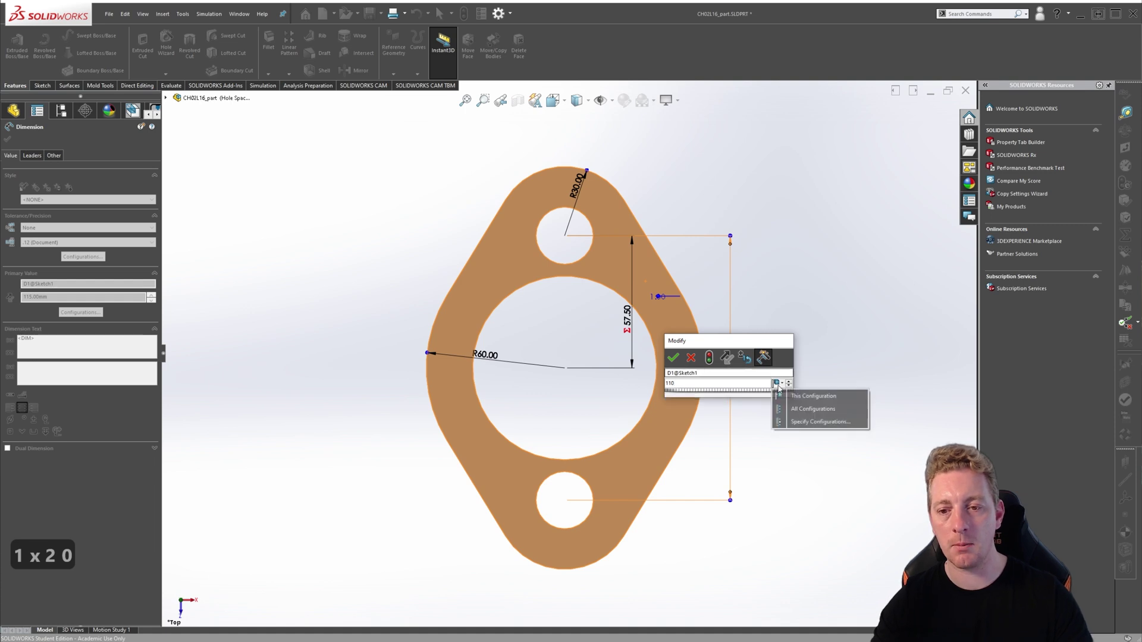
pyautogui.click(814, 396)
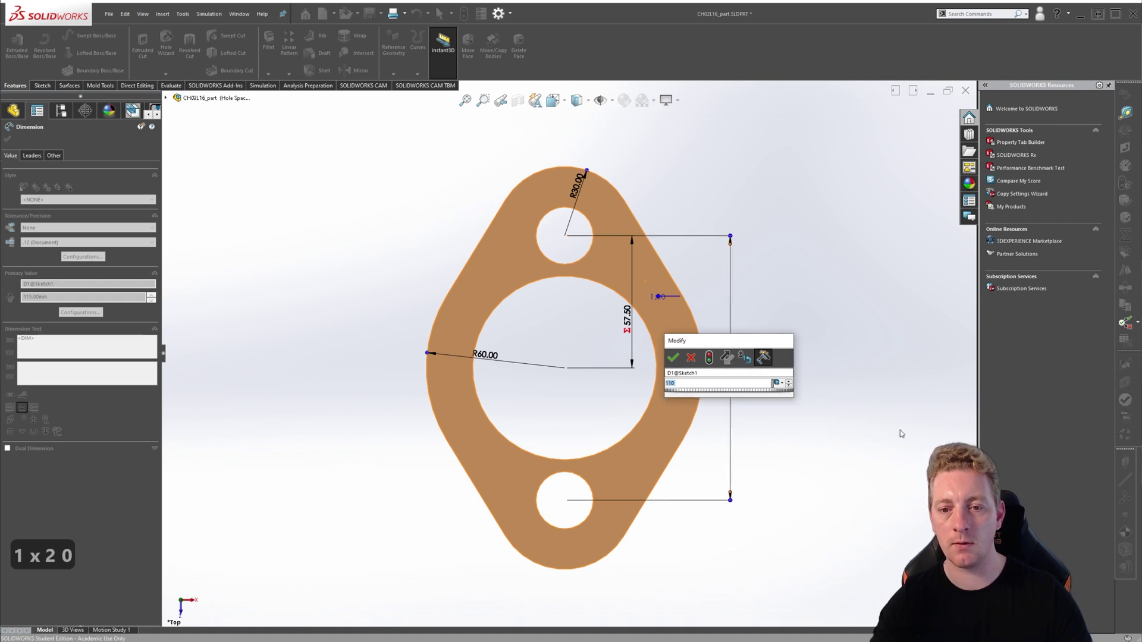
pyautogui.click(690, 357)
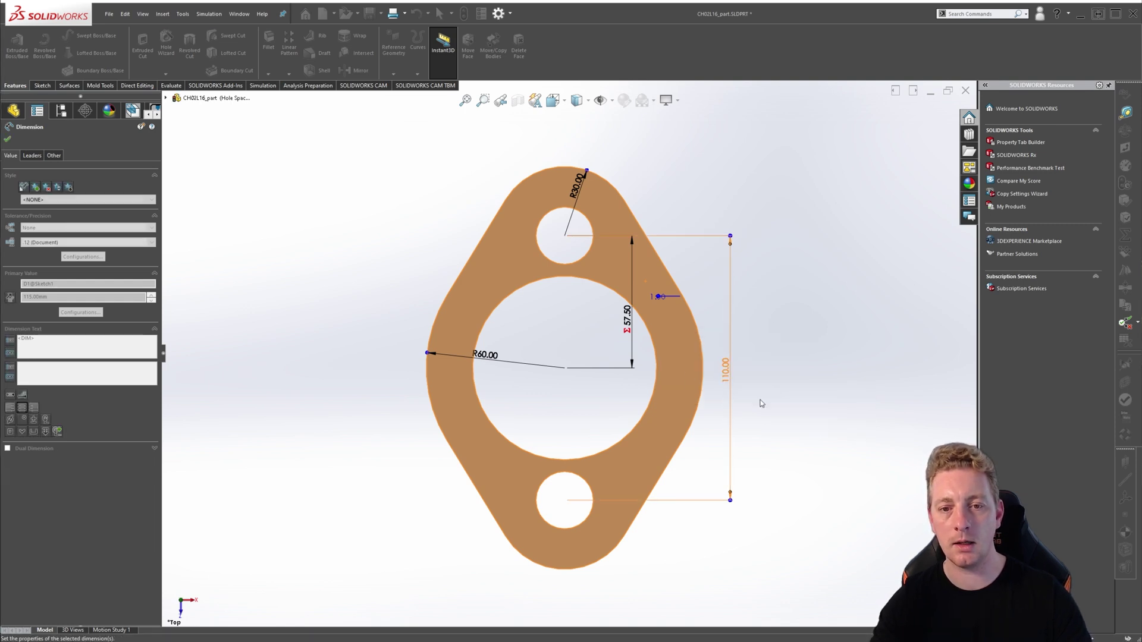
pyautogui.click(463, 14)
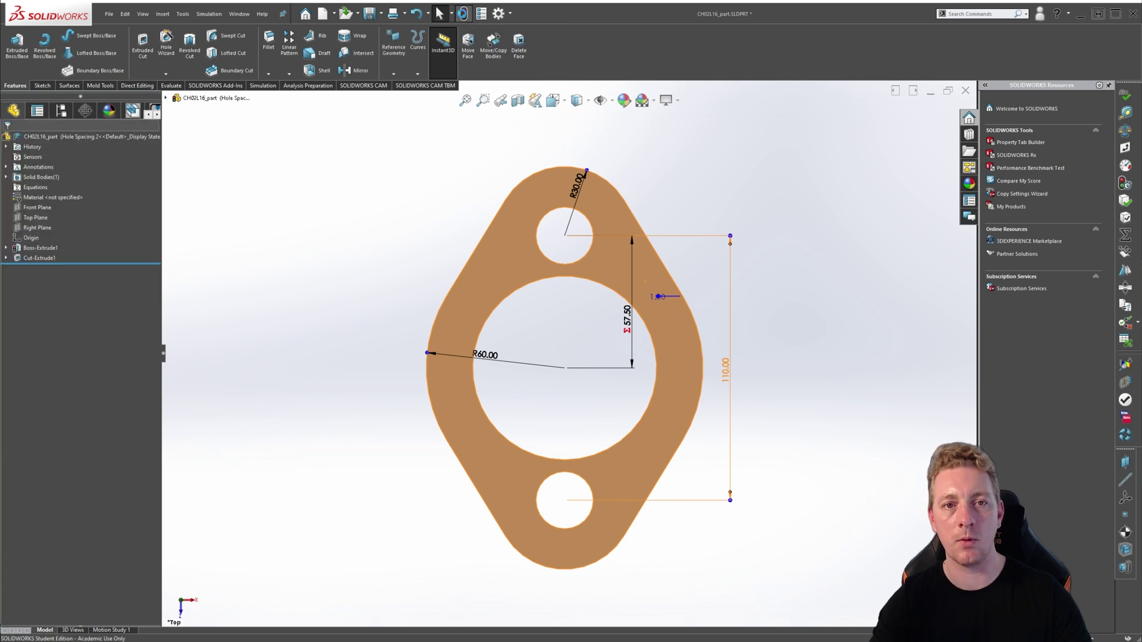
# Switch between the Hole Spacing 1, Full Size and Hole Spacing 2 configurations to compare their small-hole spacing.
pyautogui.click(62, 113)
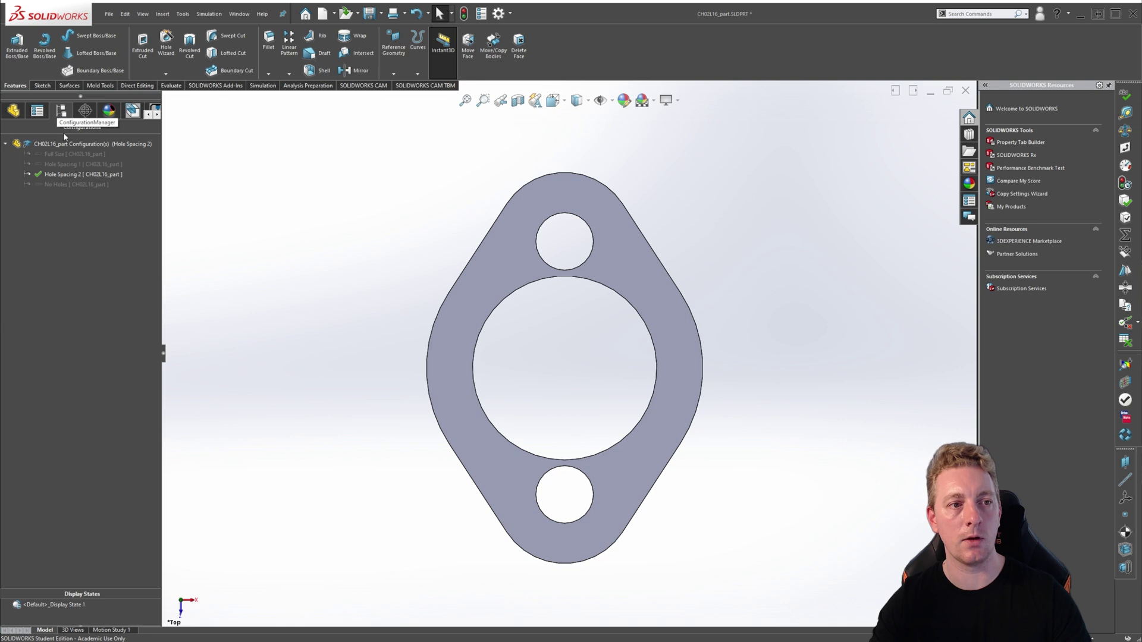
pyautogui.doubleClick(53, 165)
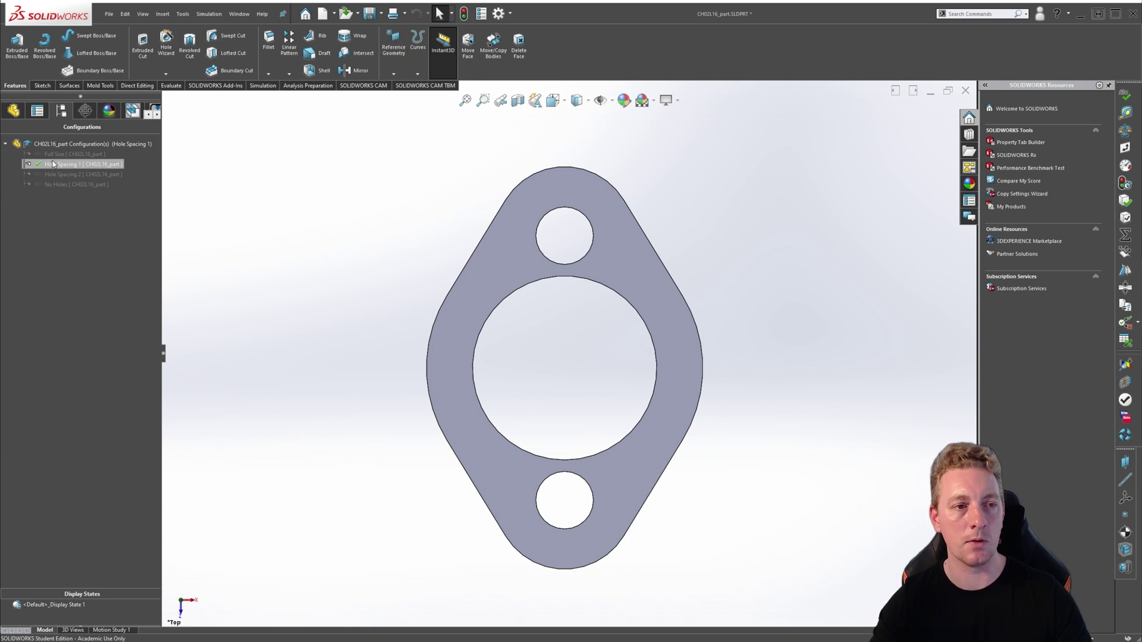
pyautogui.doubleClick(55, 154)
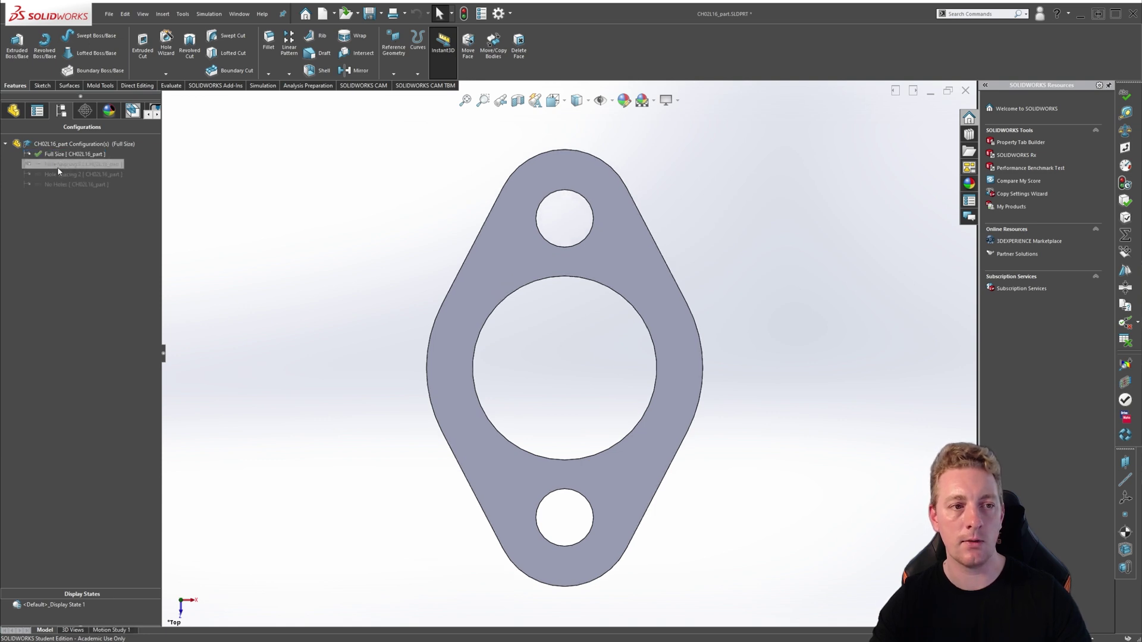
pyautogui.doubleClick(64, 174)
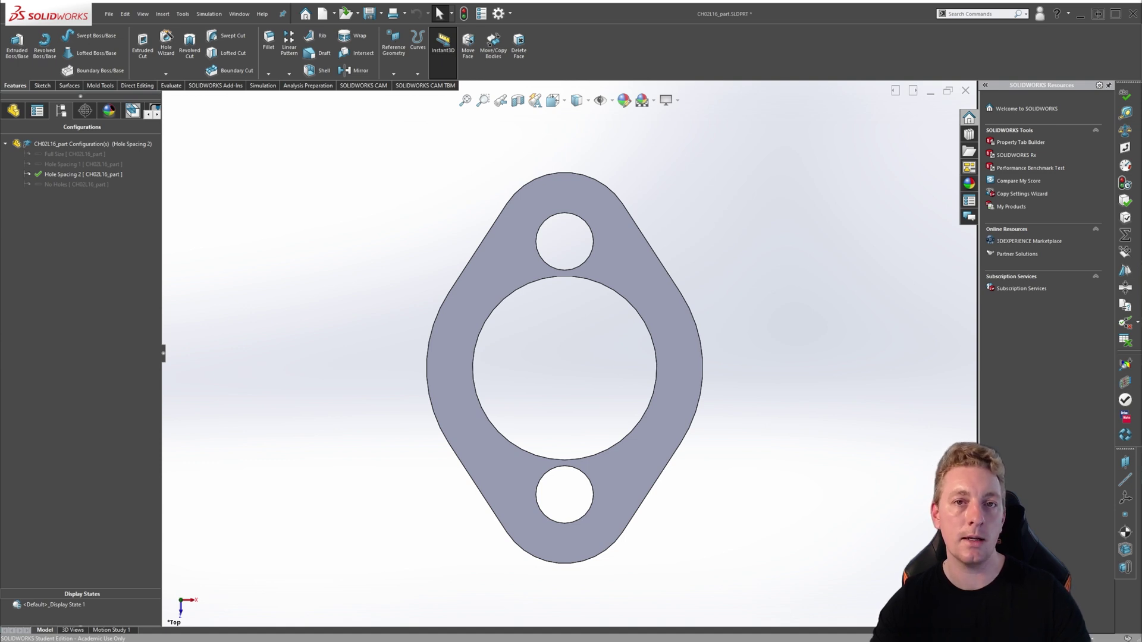
# Activate the No Holes configuration and suppress the Cut-Extrude1 feature in it.
pyautogui.doubleClick(53, 185)
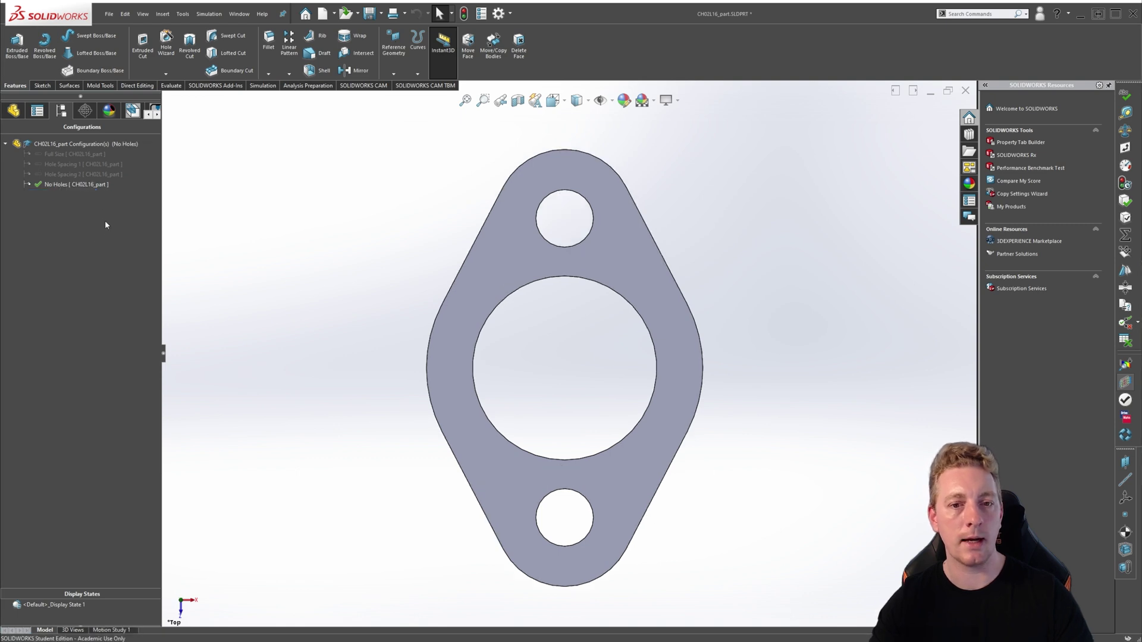
pyautogui.click(12, 111)
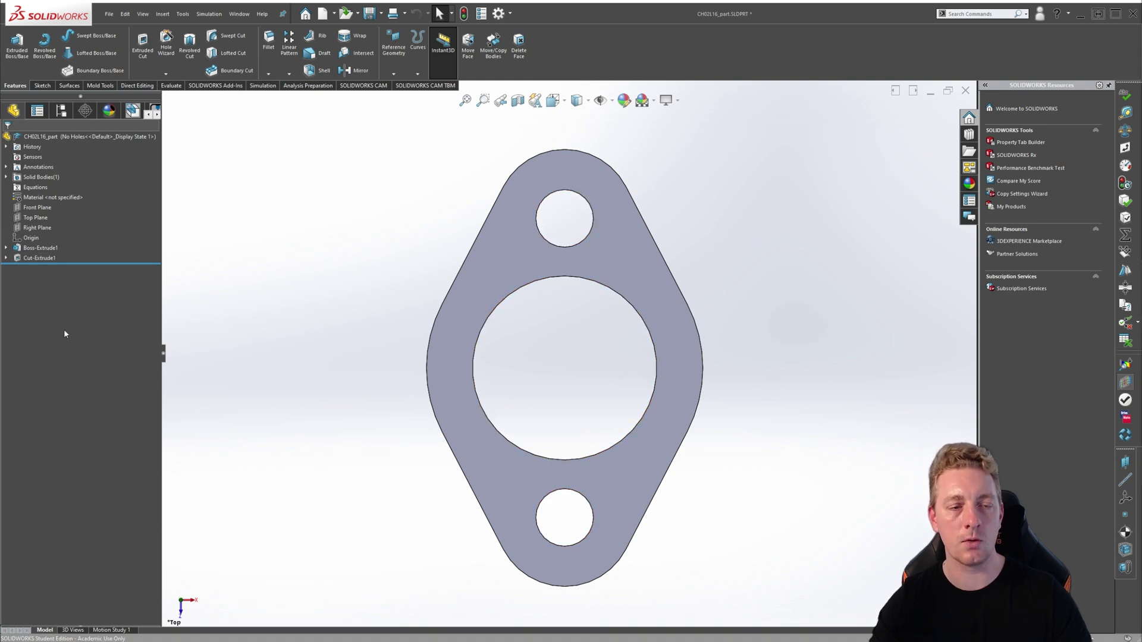
pyautogui.click(38, 258)
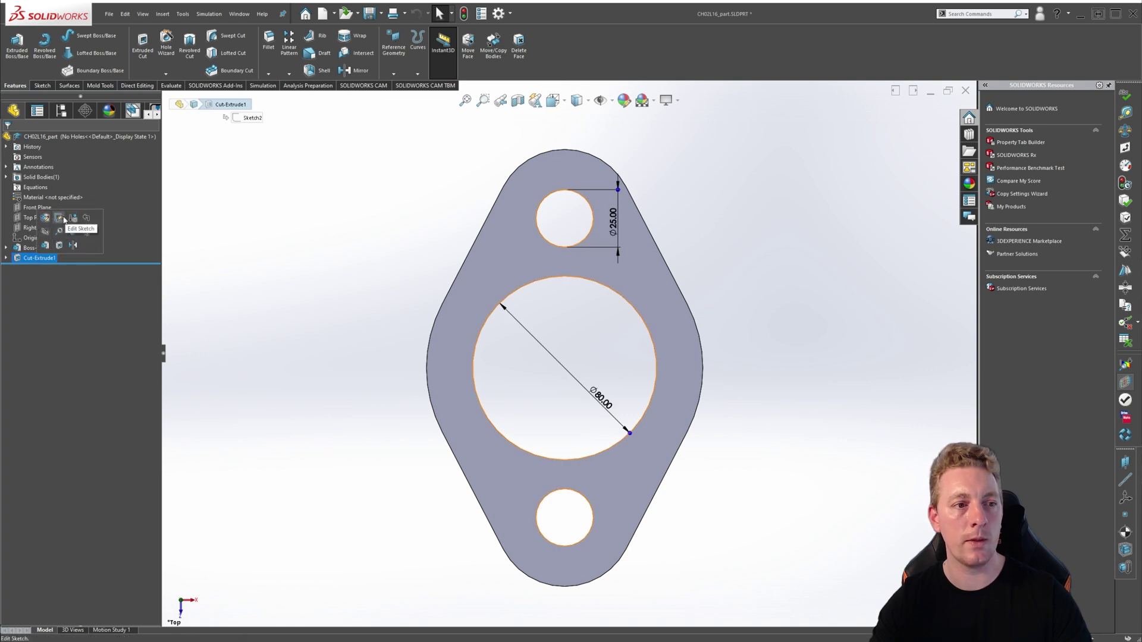
pyautogui.click(23, 258)
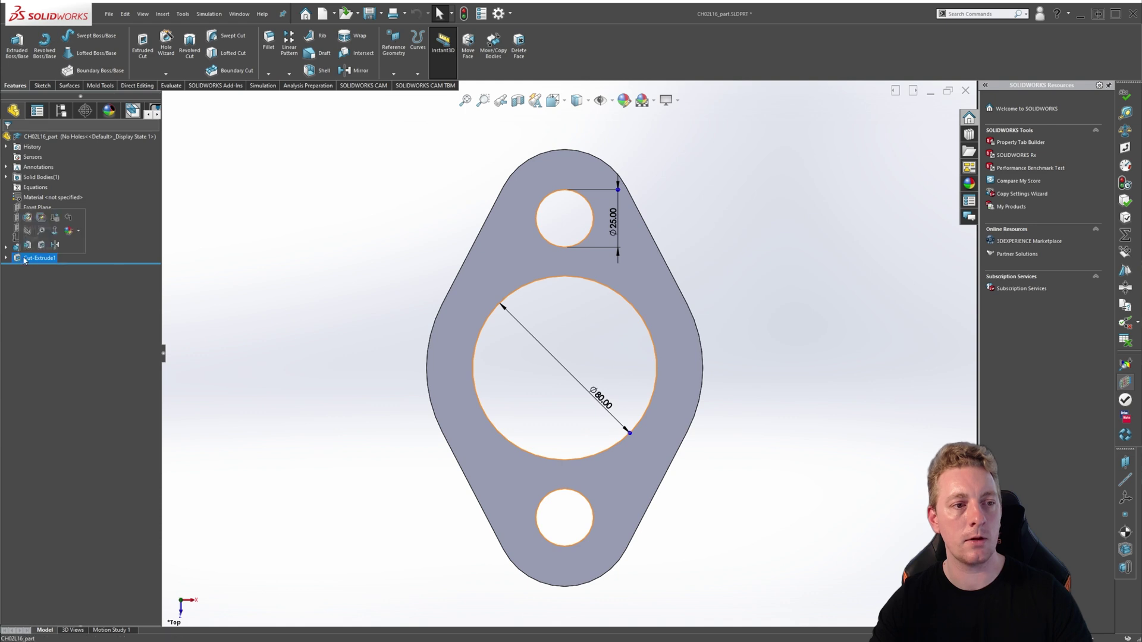
pyautogui.click(56, 219)
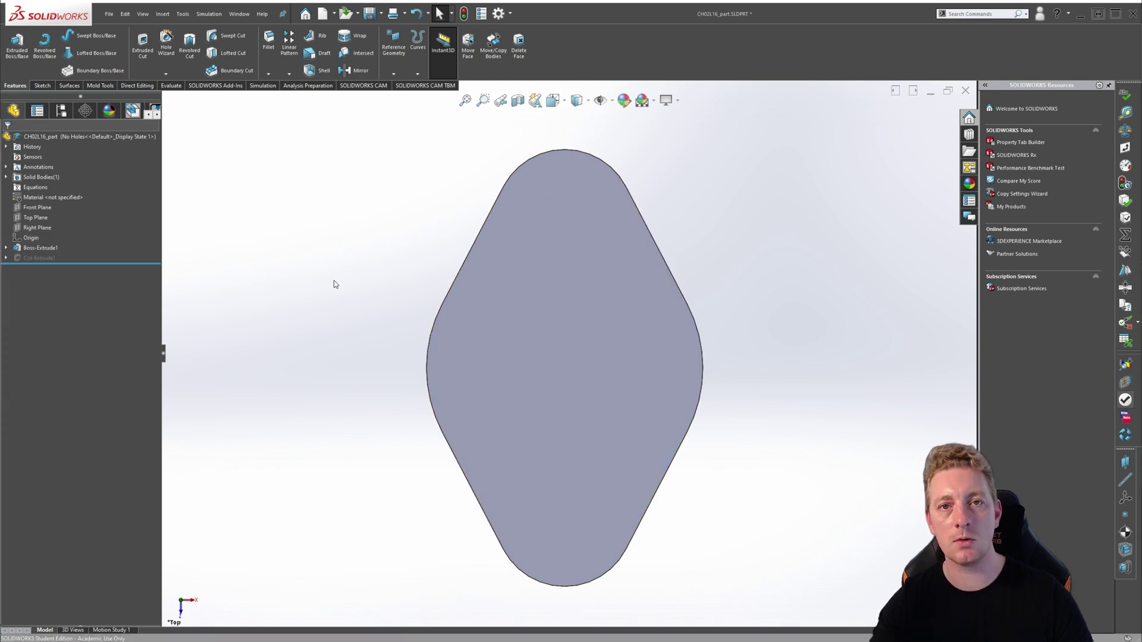
# Activate all four configurations in turn, ending with No Holes, to check the holes in each.
pyautogui.click(61, 112)
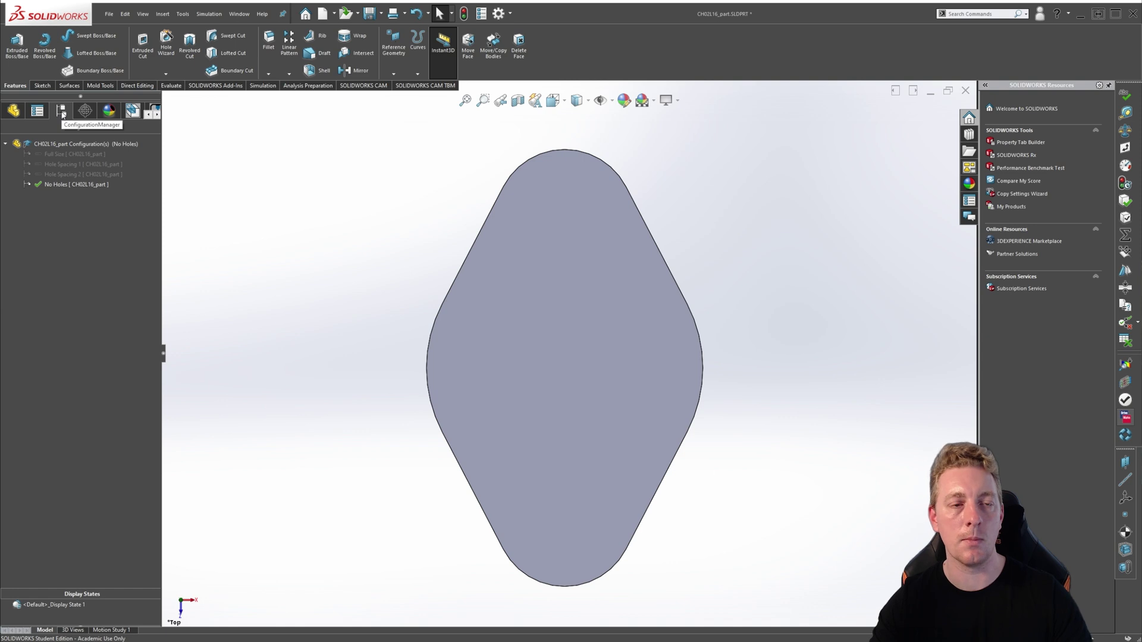
pyautogui.doubleClick(62, 156)
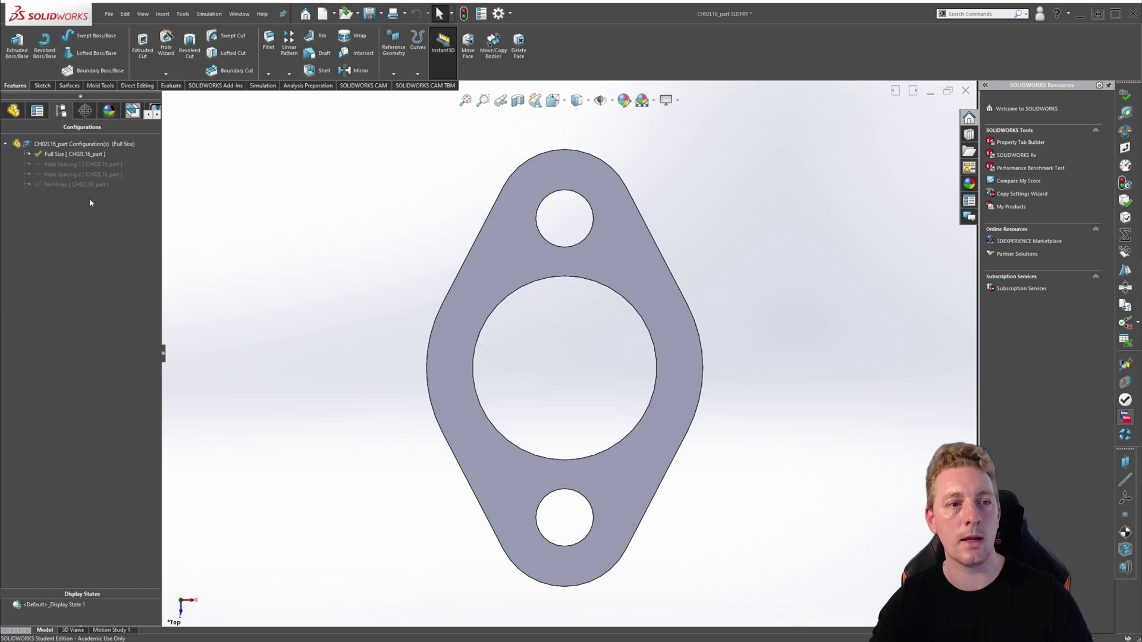
pyautogui.doubleClick(64, 165)
pyautogui.doubleClick(66, 174)
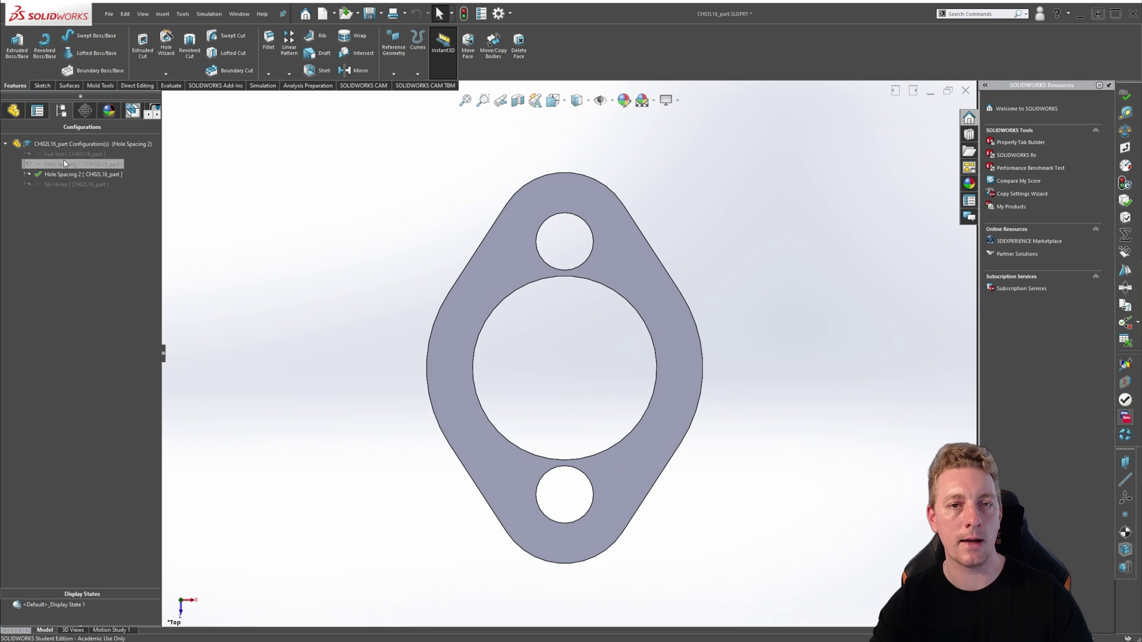
pyautogui.click(68, 185)
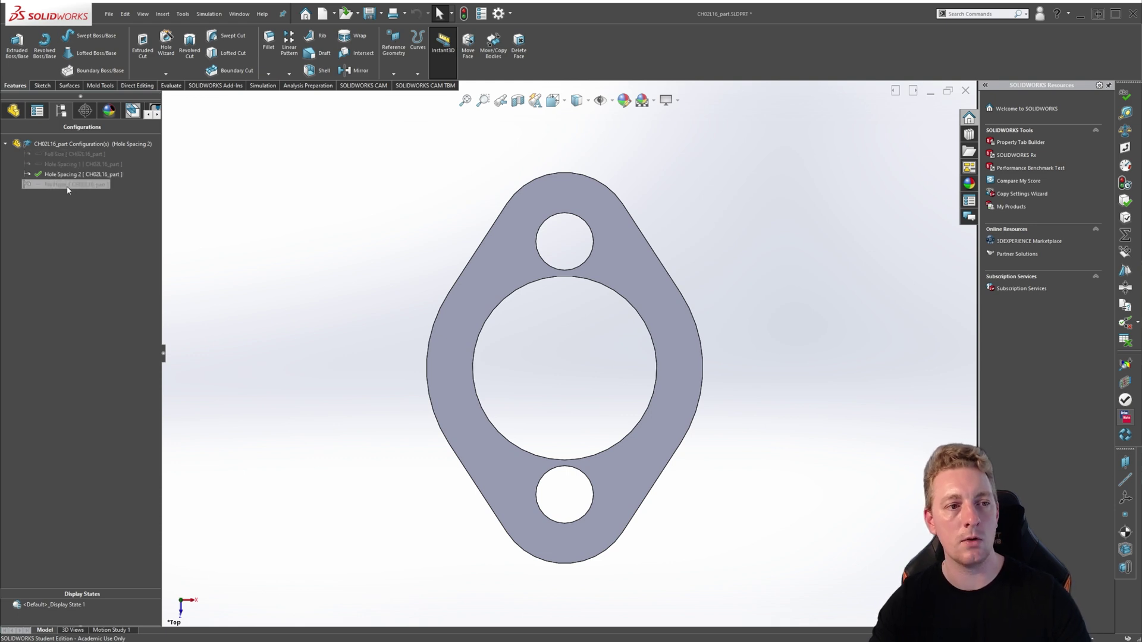
pyautogui.doubleClick(65, 185)
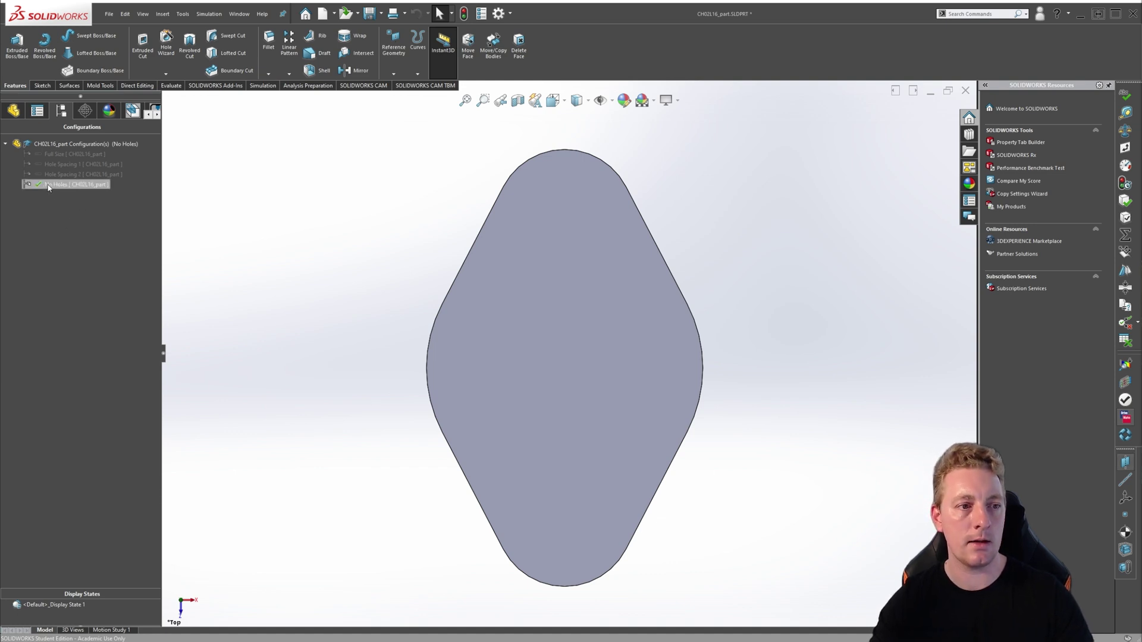
# Open the configuration table for Cut-Extrude1 and also suppress the feature in the Hole Spacing 1 configuration.
pyautogui.click(13, 111)
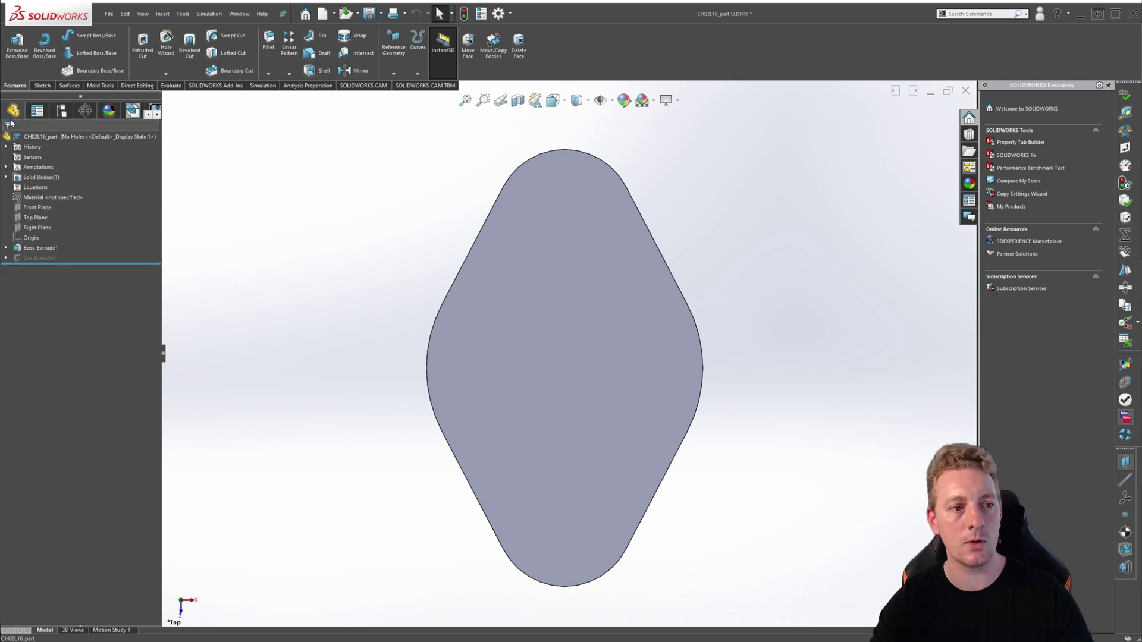
pyautogui.rightClick(27, 259)
pyautogui.click(71, 298)
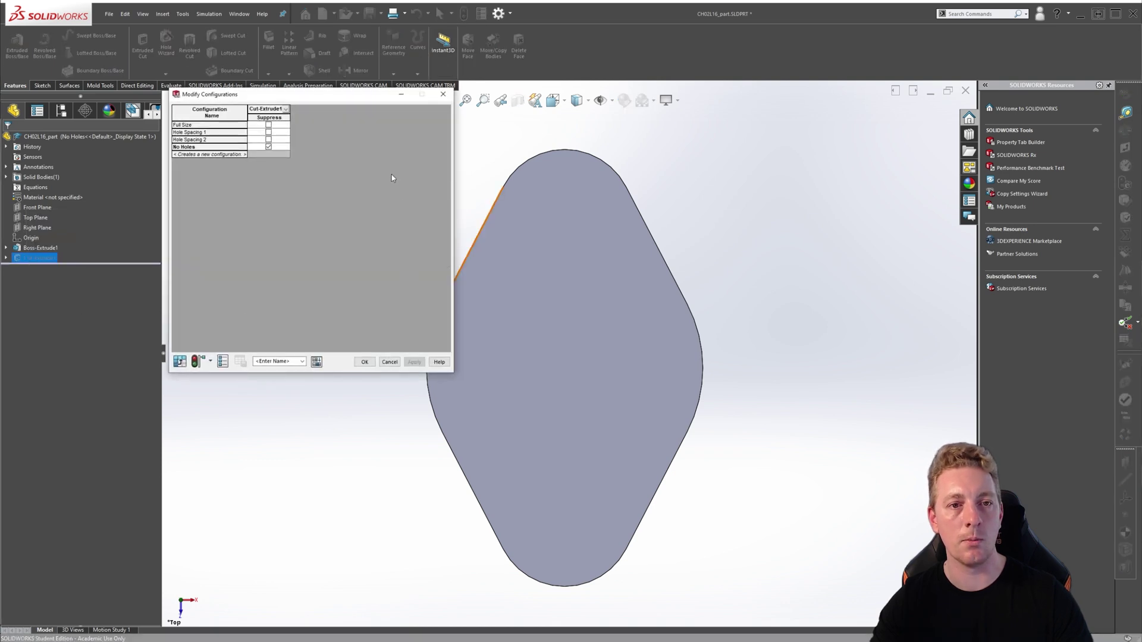
pyautogui.moveTo(307, 95); pyautogui.dragTo(826, 207)
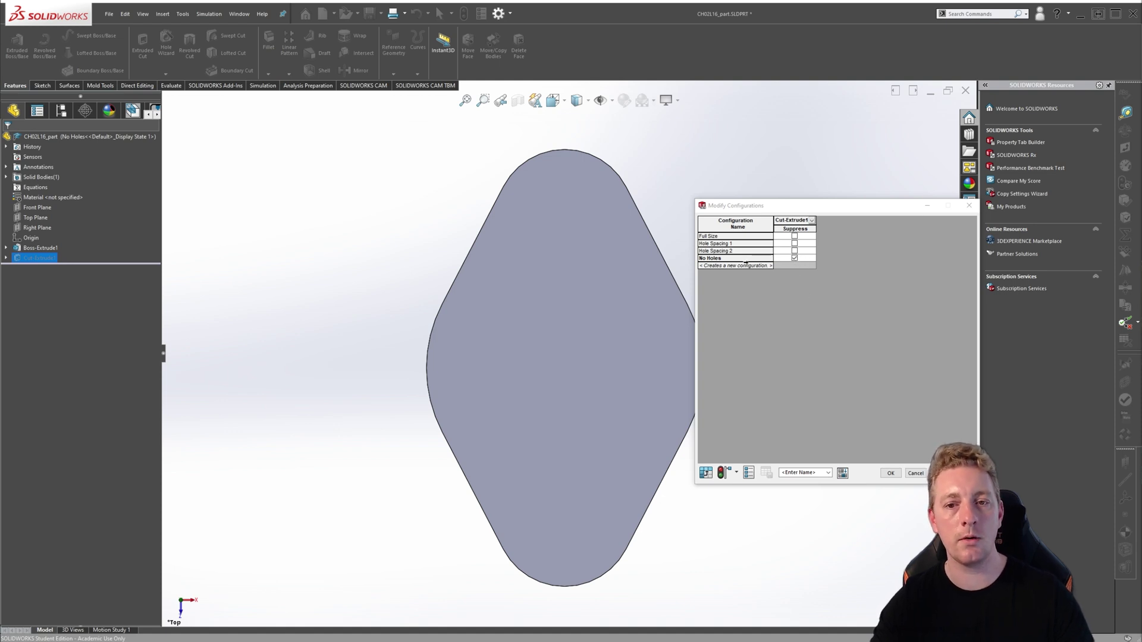
pyautogui.click(795, 245)
pyautogui.click(795, 244)
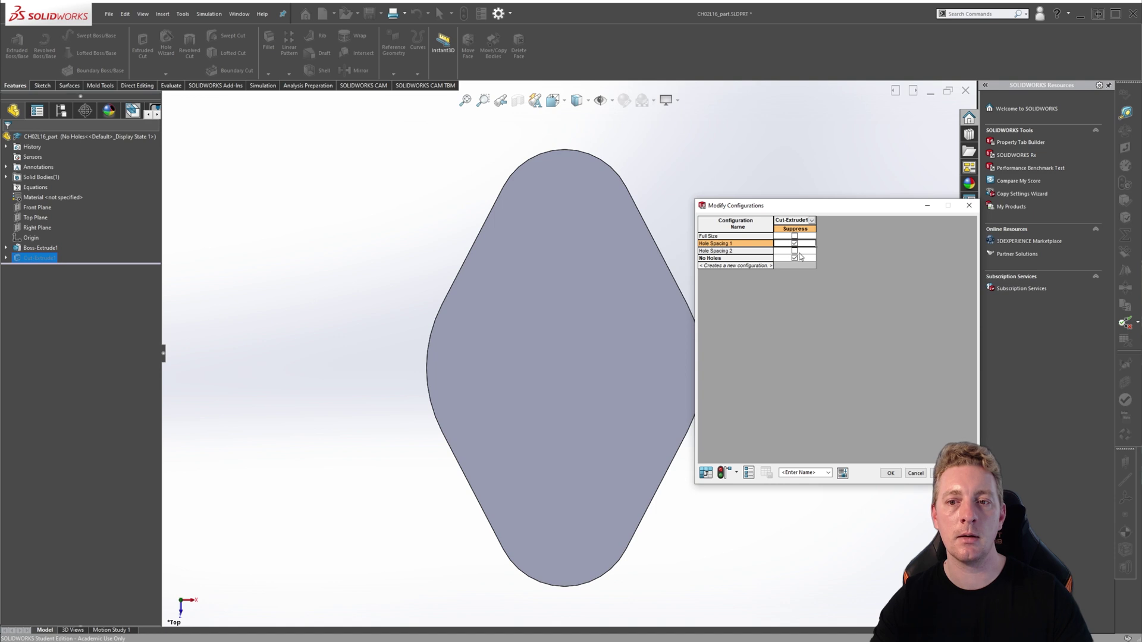
pyautogui.click(890, 473)
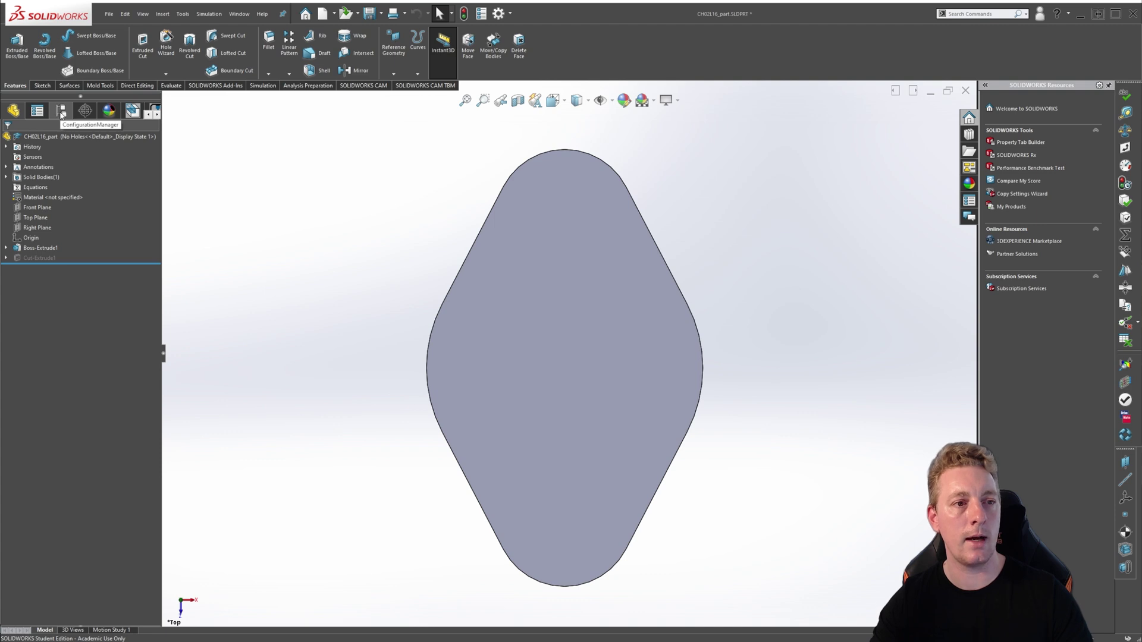
# Activate Hole Spacing 1, No Holes, Hole Spacing 2 and Full Size in turn to check which configurations show the holes.
pyautogui.click(61, 111)
pyautogui.doubleClick(65, 164)
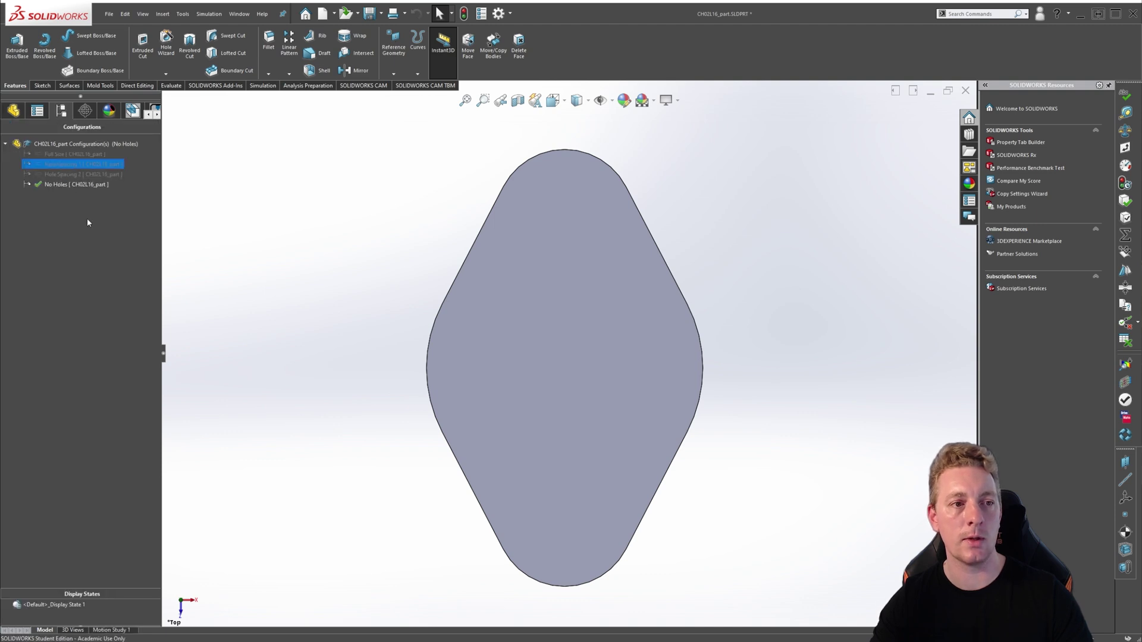
pyautogui.doubleClick(72, 184)
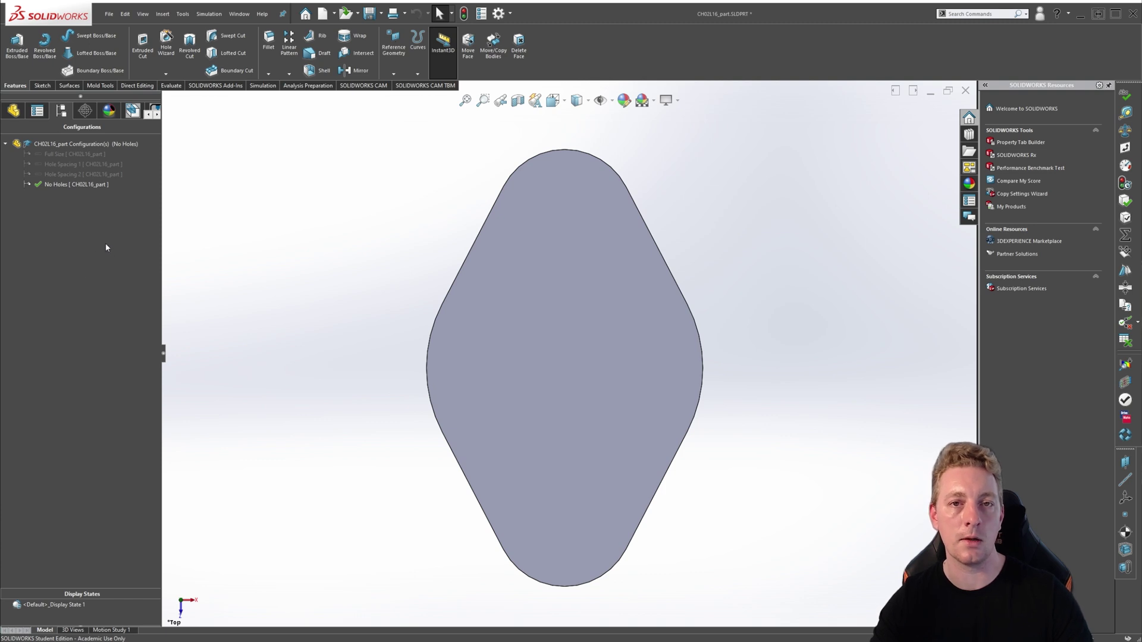
pyautogui.doubleClick(64, 175)
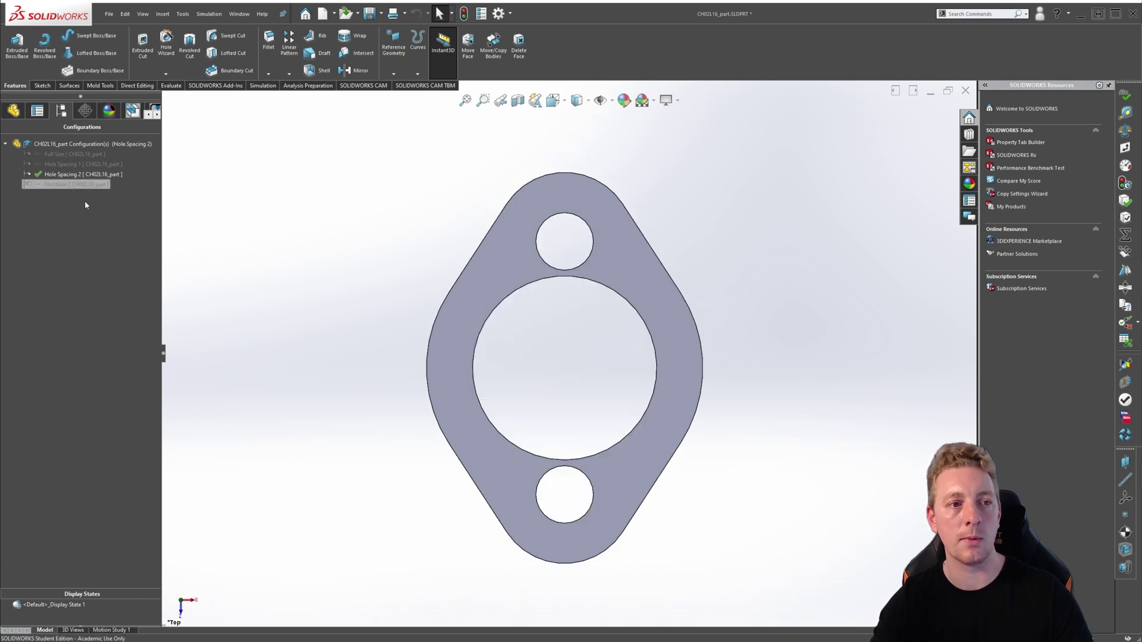
pyautogui.doubleClick(62, 155)
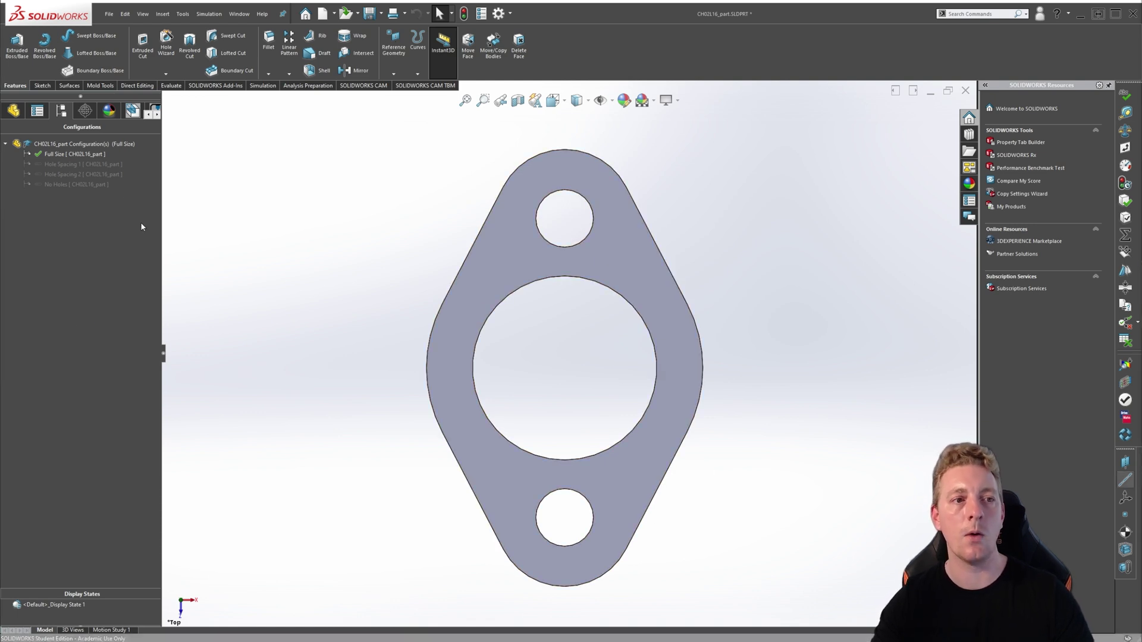
# Reopen the configuration table for Cut-Extrude1 and unsuppress the feature in Hole Spacing 1.
pyautogui.click(14, 111)
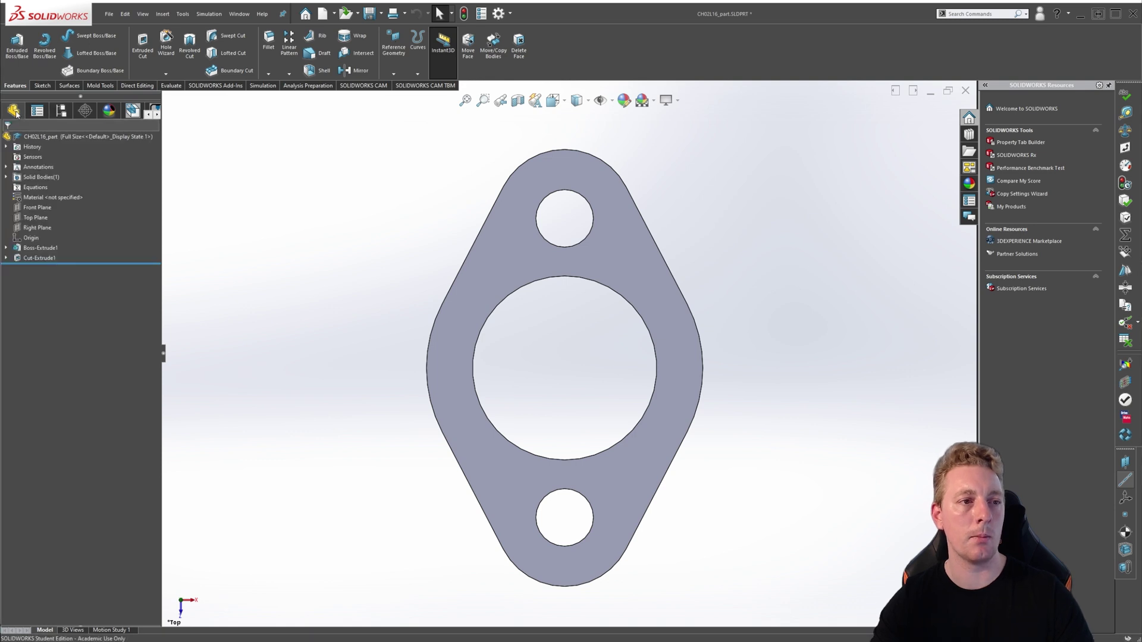
pyautogui.rightClick(25, 260)
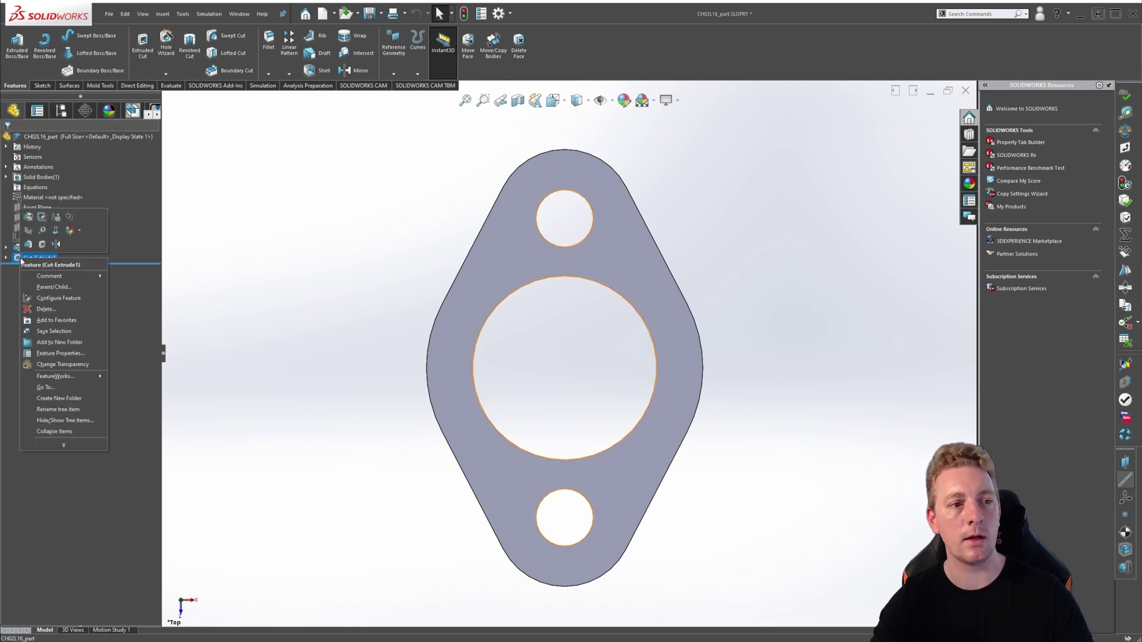
pyautogui.click(55, 298)
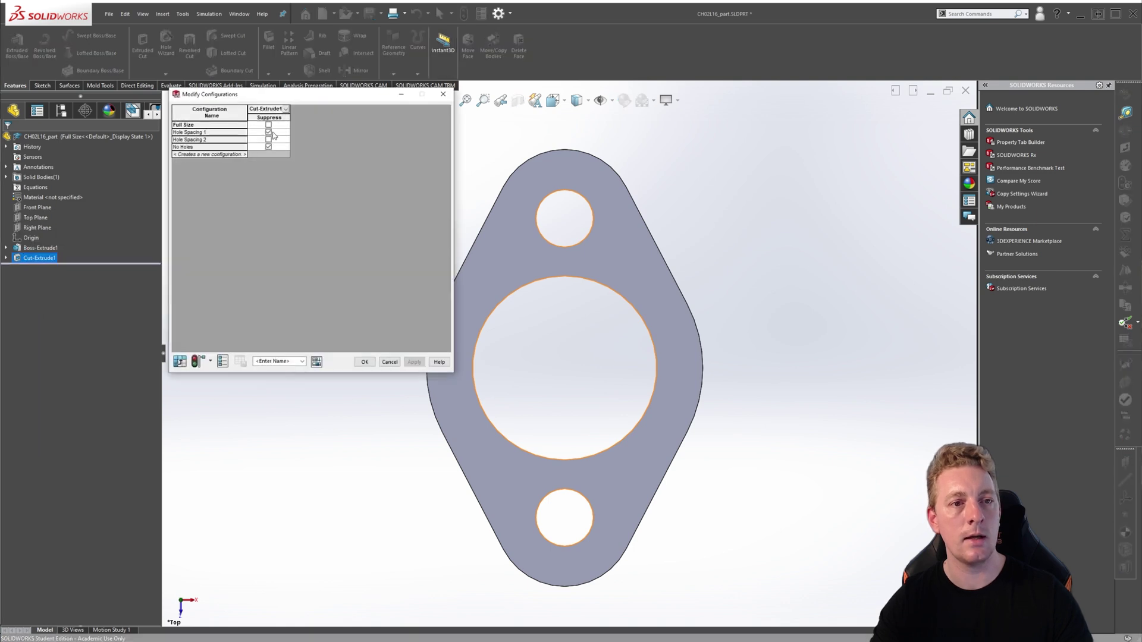
pyautogui.click(268, 132)
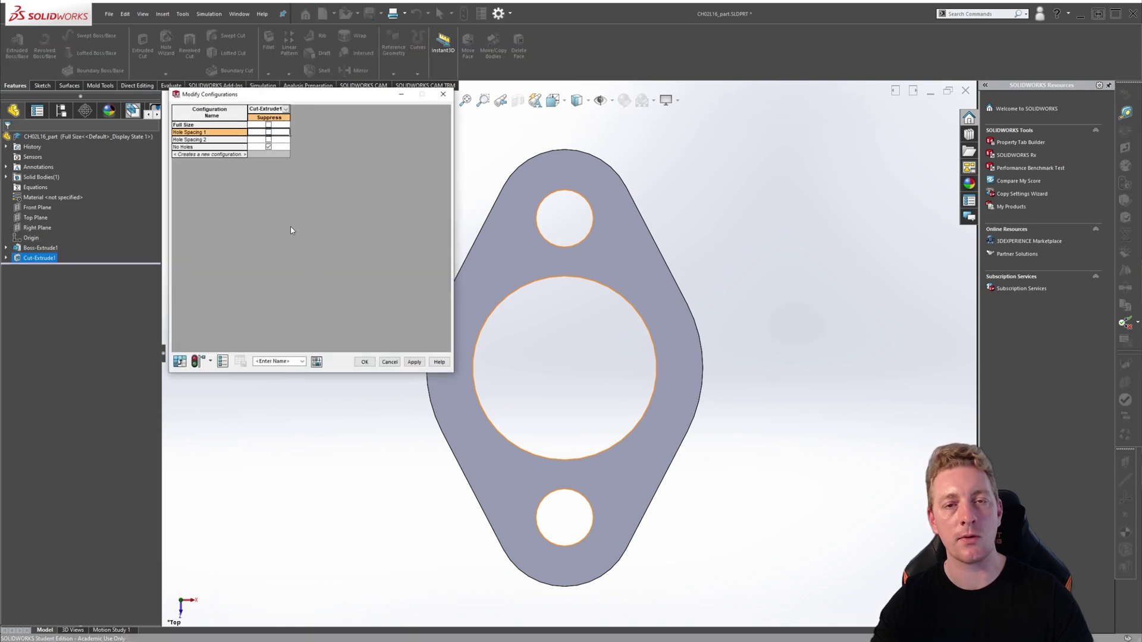
pyautogui.click(365, 361)
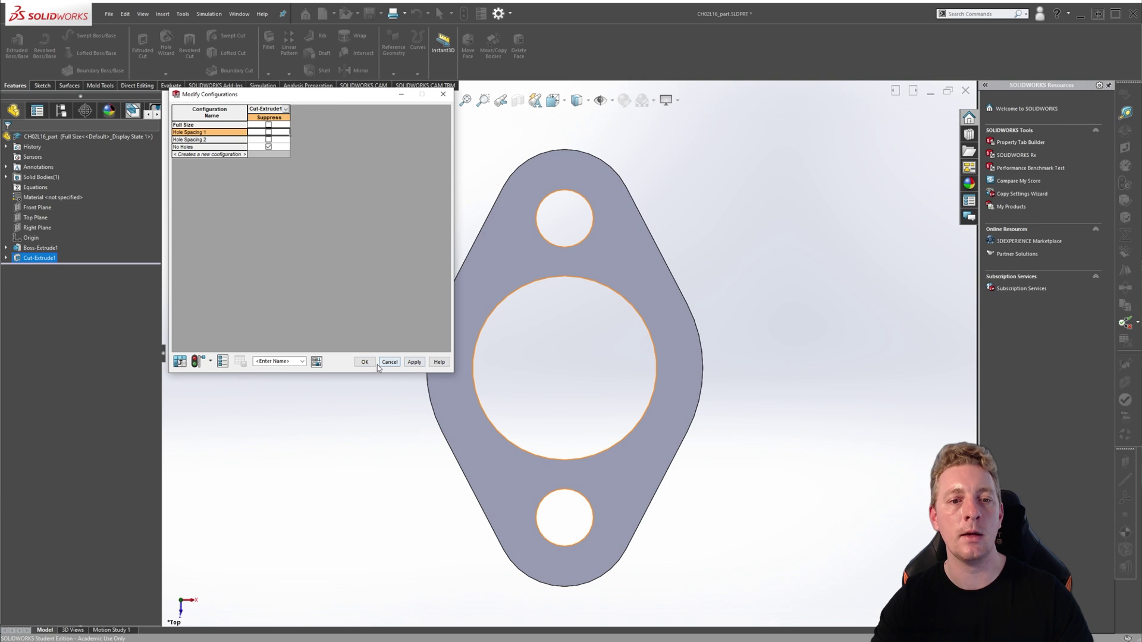
# Activate Hole Spacing 1 and No Holes in turn to check the holes in each.
pyautogui.click(61, 110)
pyautogui.doubleClick(60, 164)
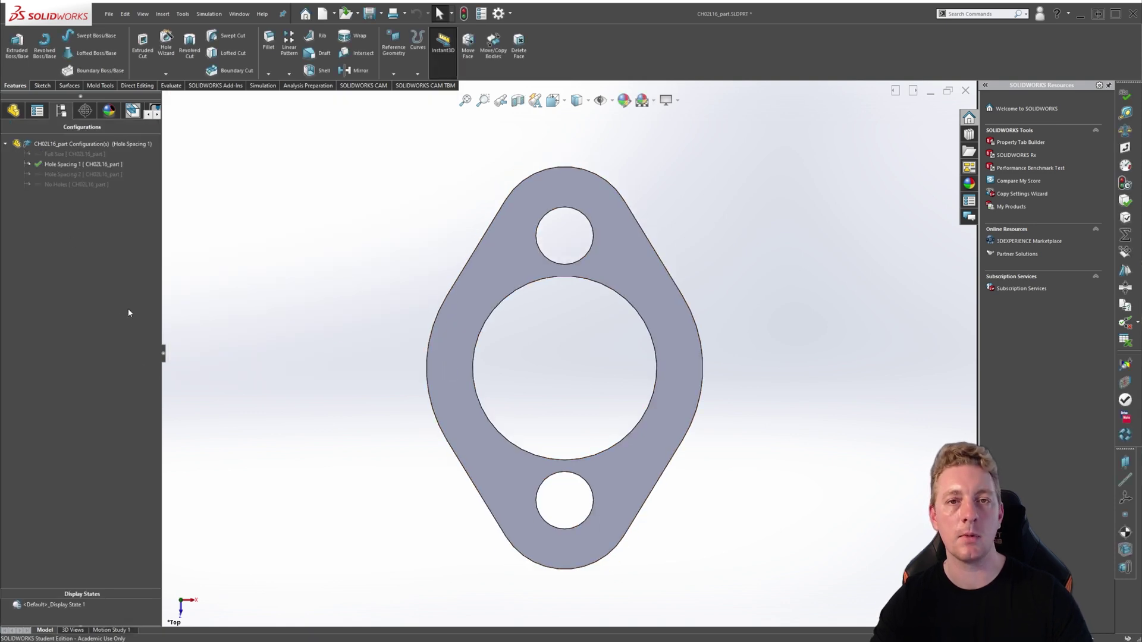
pyautogui.doubleClick(57, 184)
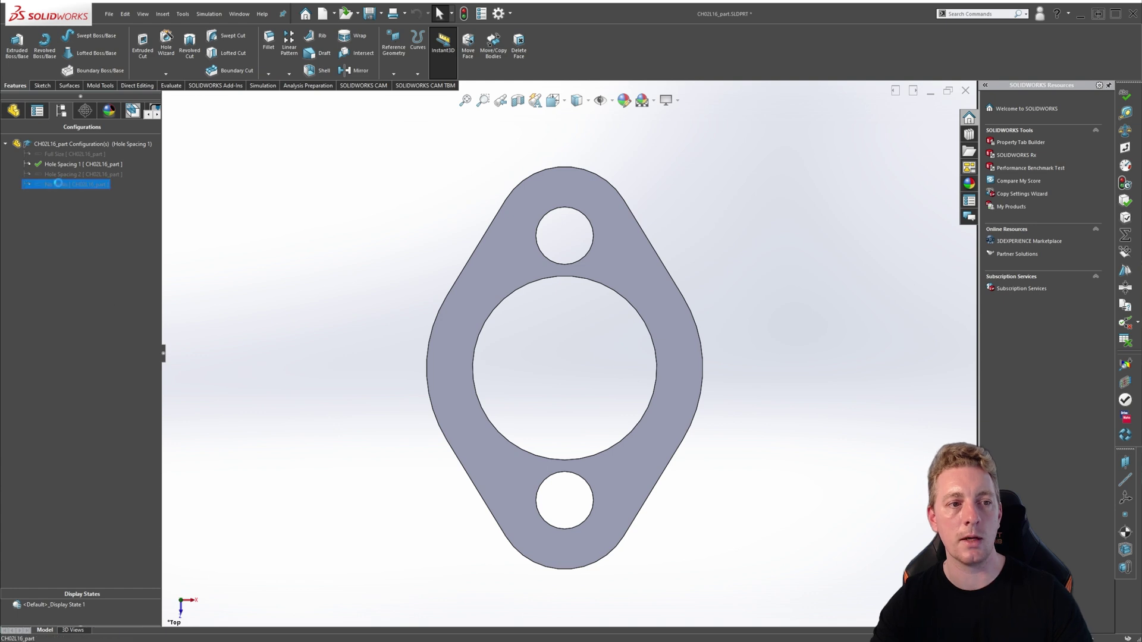